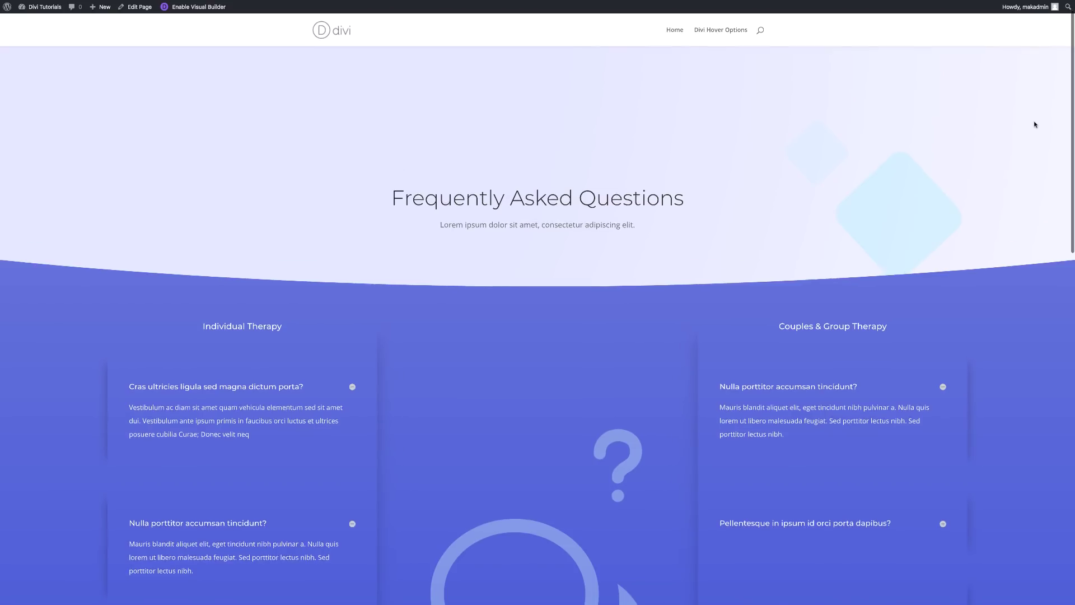
# Look through the finished FAQ page from its header down to the How Do I Get Started section
pyautogui.scroll(-3, 1036, 125)
pyautogui.scroll(-3, 1035, 125)
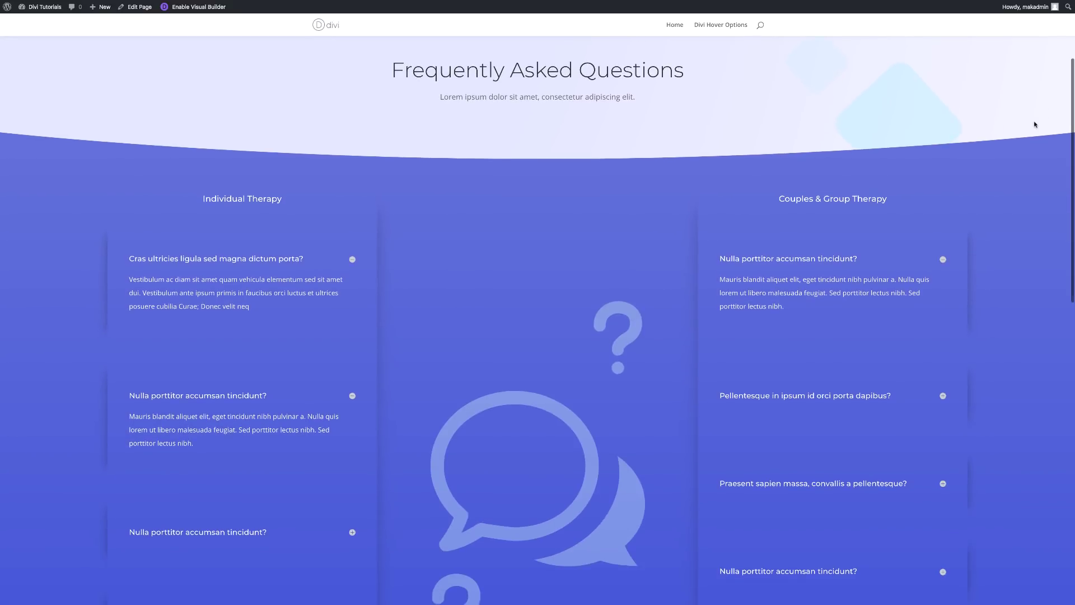
pyautogui.scroll(-10, 1034, 123)
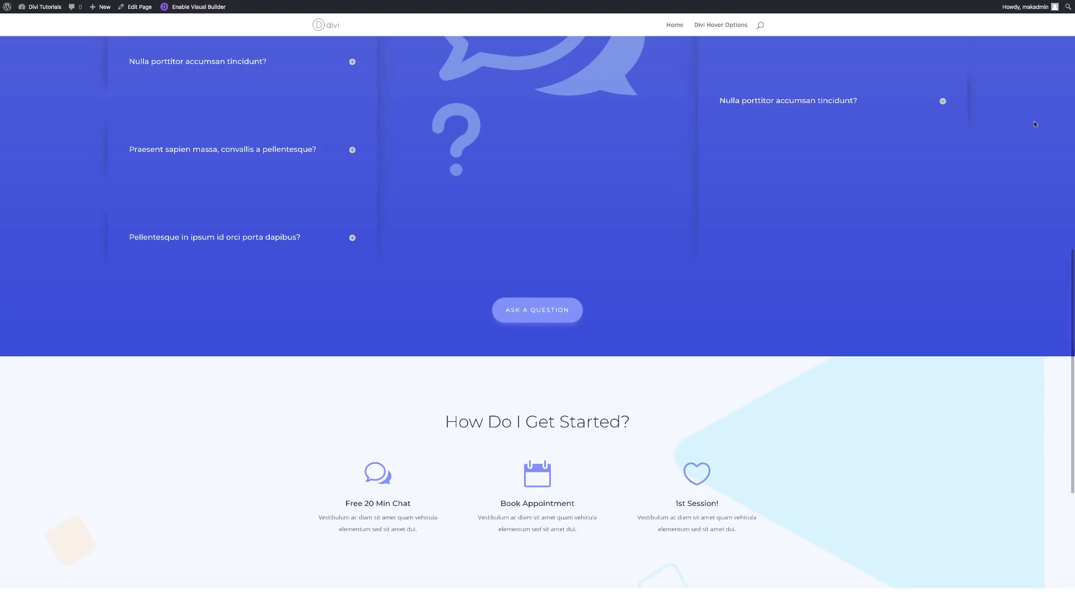
pyautogui.scroll(1, 1034, 120)
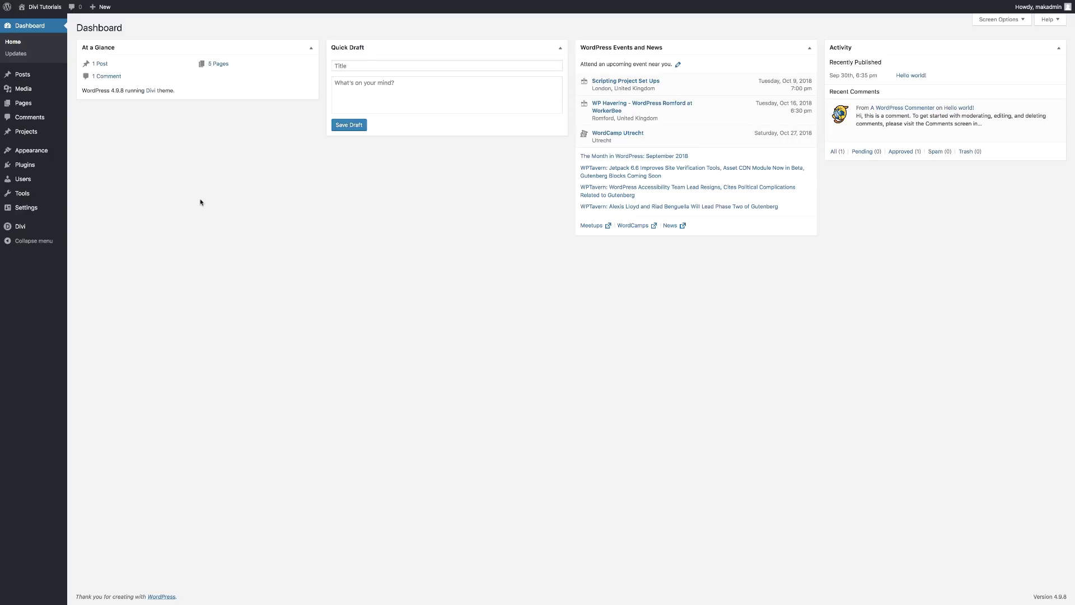
# Create a new page titled "One-Sided Box Shadows" with the Divi Builder enabled and open it in the Visual Builder
pyautogui.moveTo(25, 104)
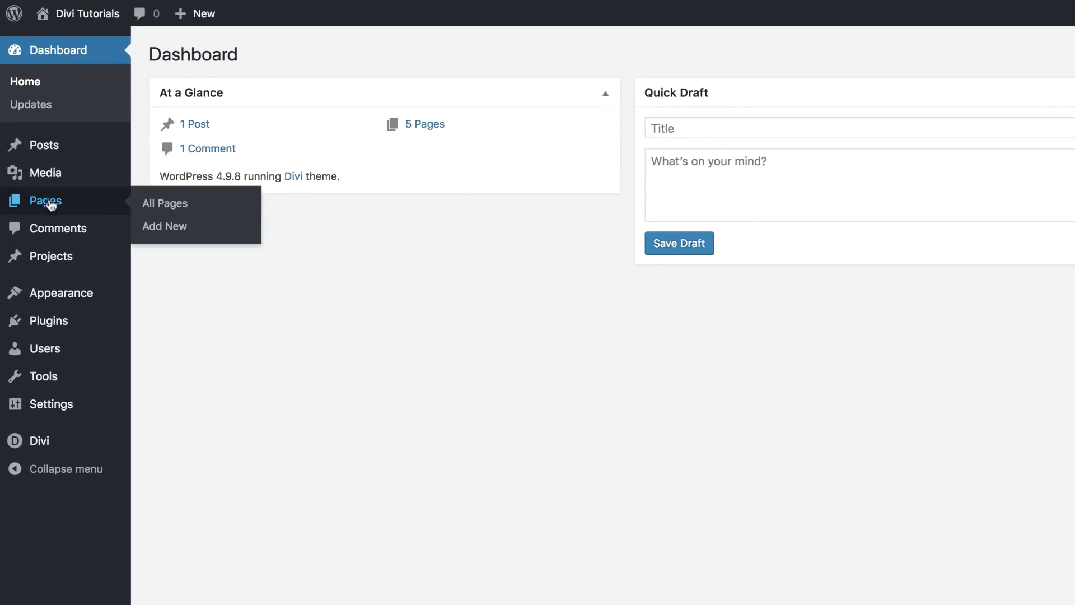
pyautogui.click(175, 228)
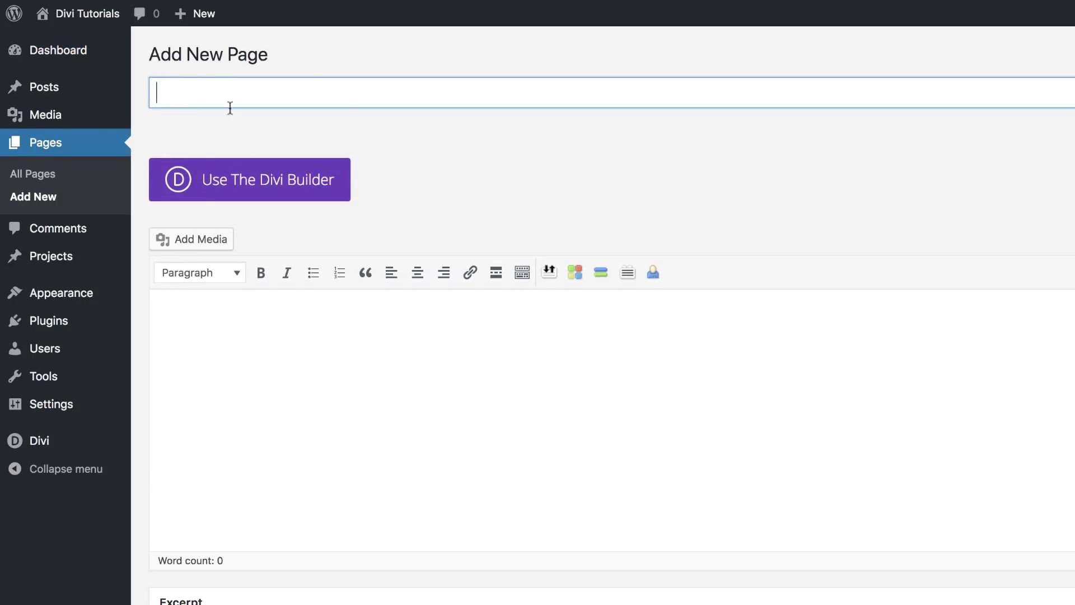
pyautogui.write('One-Sided Box Shadows')
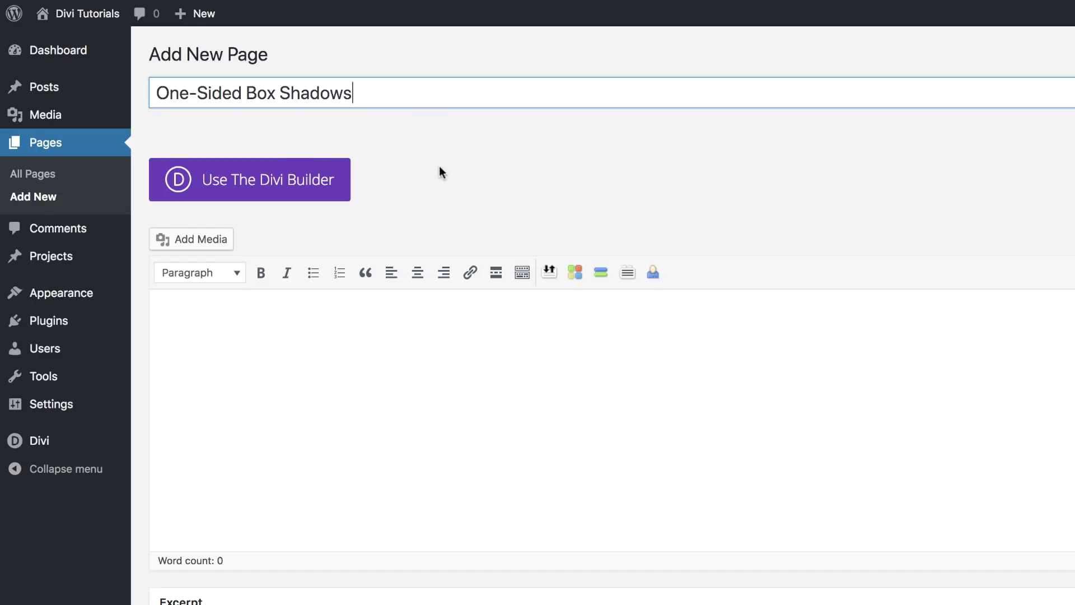
pyautogui.click(280, 184)
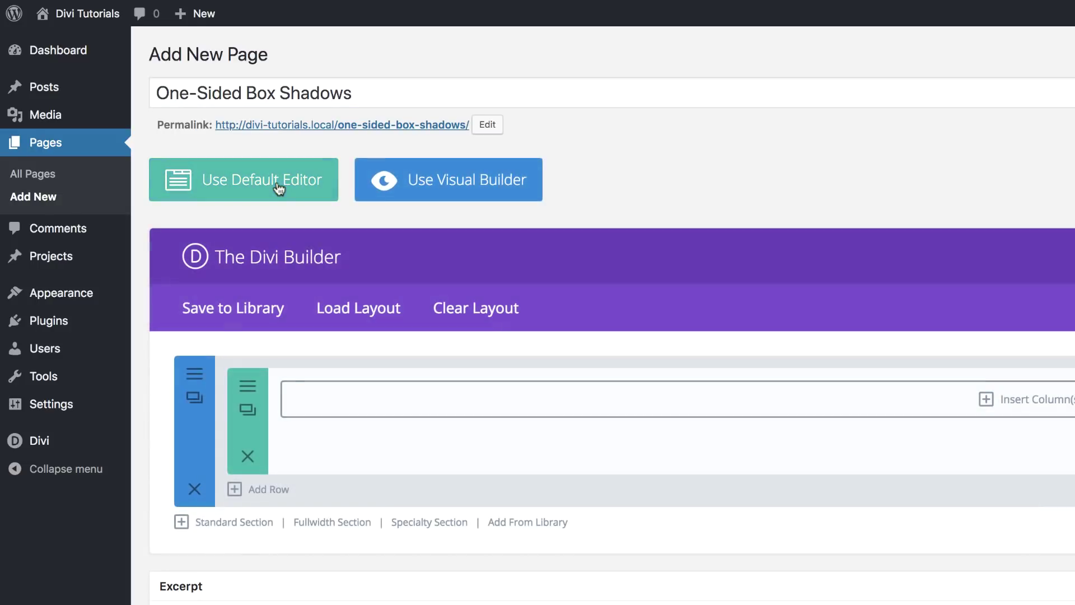
pyautogui.click(460, 184)
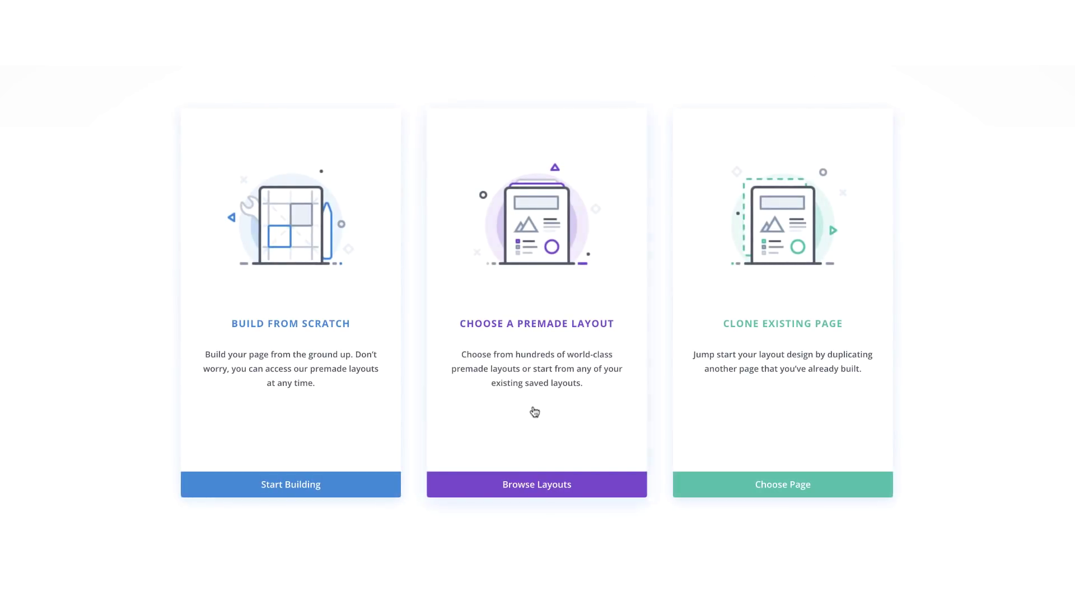
# Find the premade Therapist FAQ Page layout in the library and load it onto the page
pyautogui.click(555, 328)
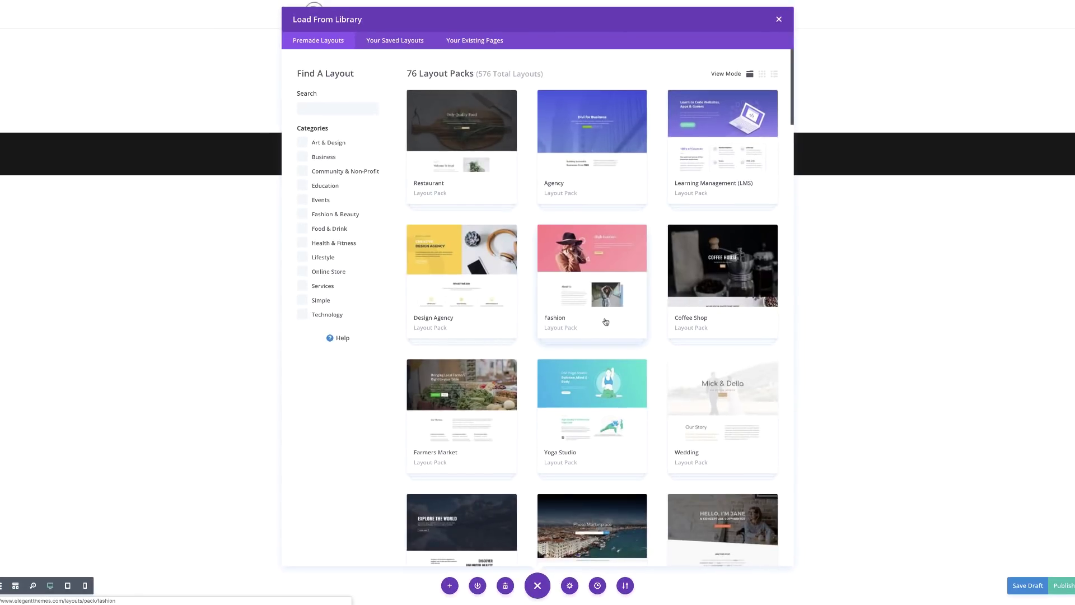
pyautogui.scroll(-4, 633, 359)
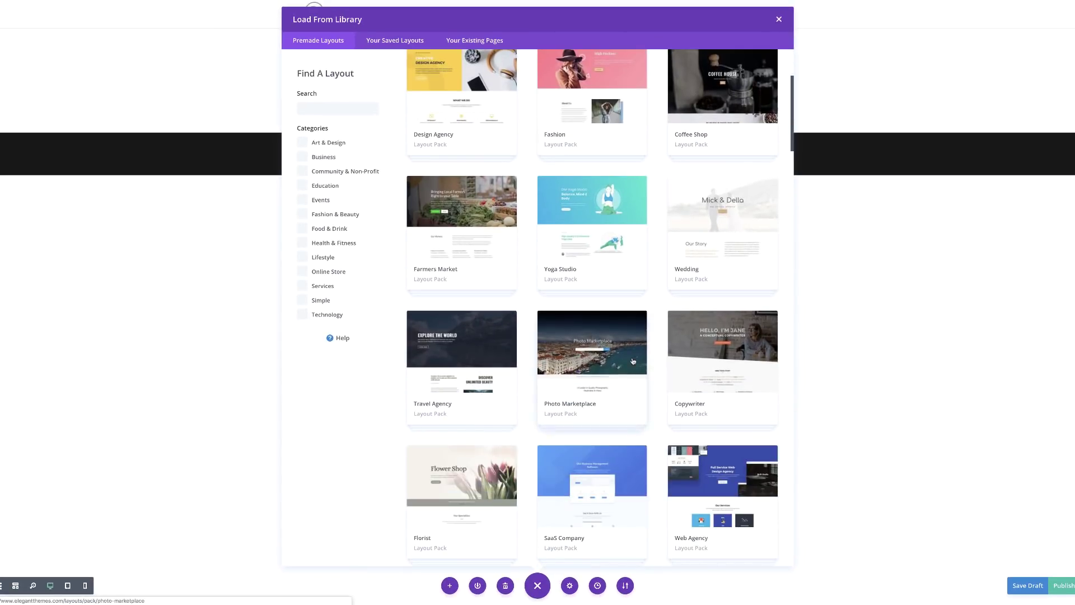
pyautogui.click(318, 109)
pyautogui.write('there')
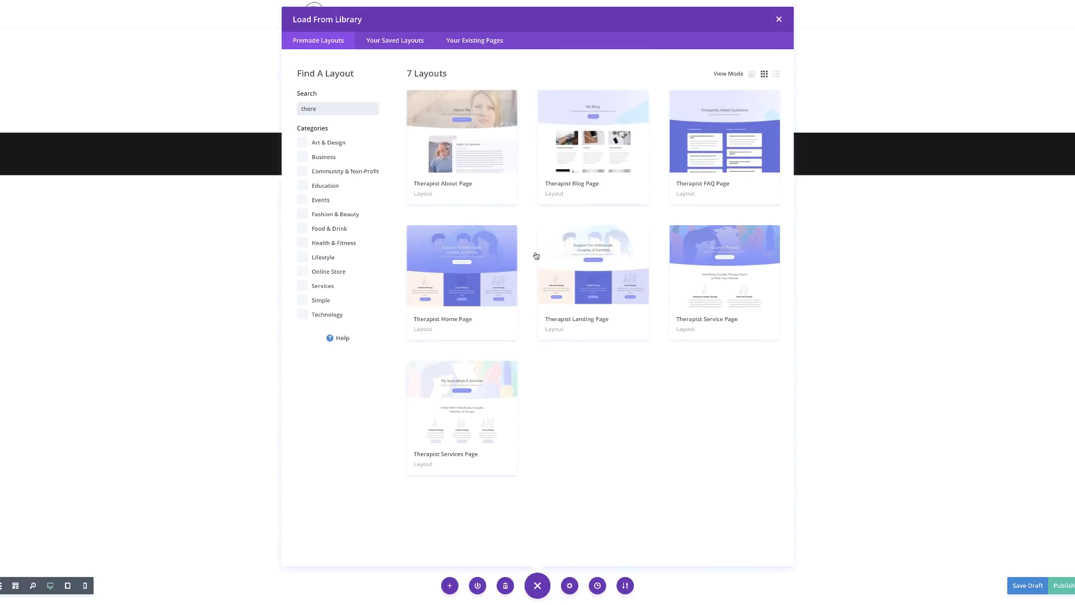
pyautogui.click(712, 168)
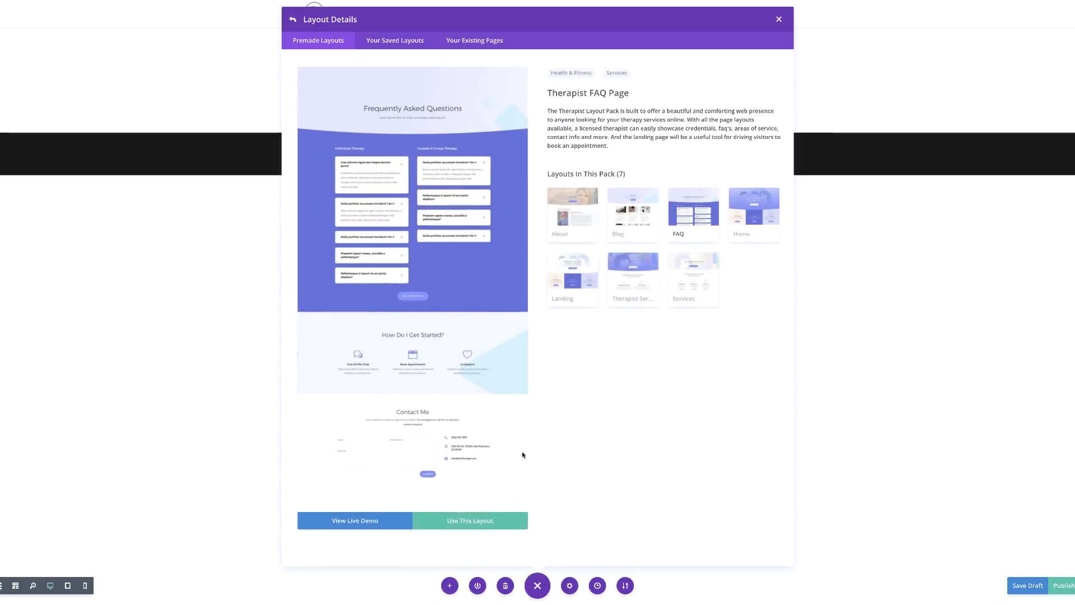
pyautogui.click(477, 523)
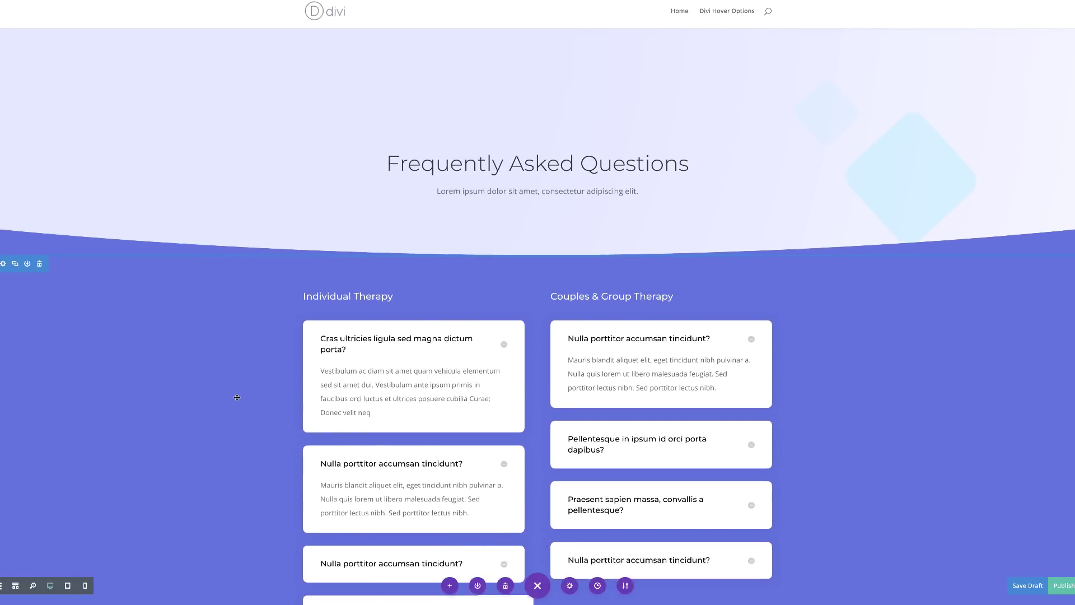
# Change the column structure of the FAQ row to three equal columns
pyautogui.scroll(-3, 237, 397)
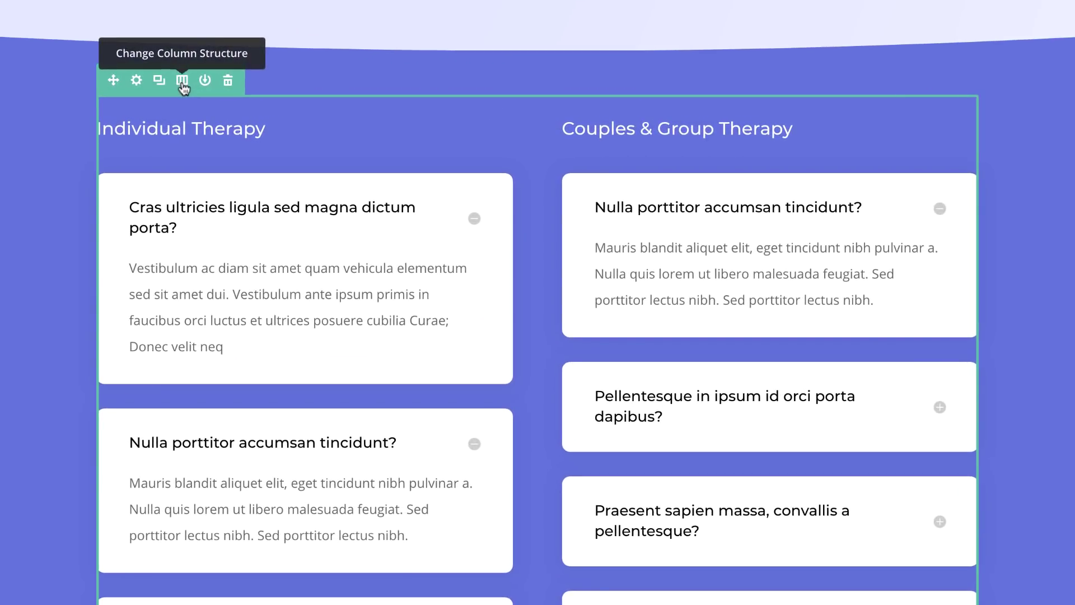
pyautogui.click(182, 84)
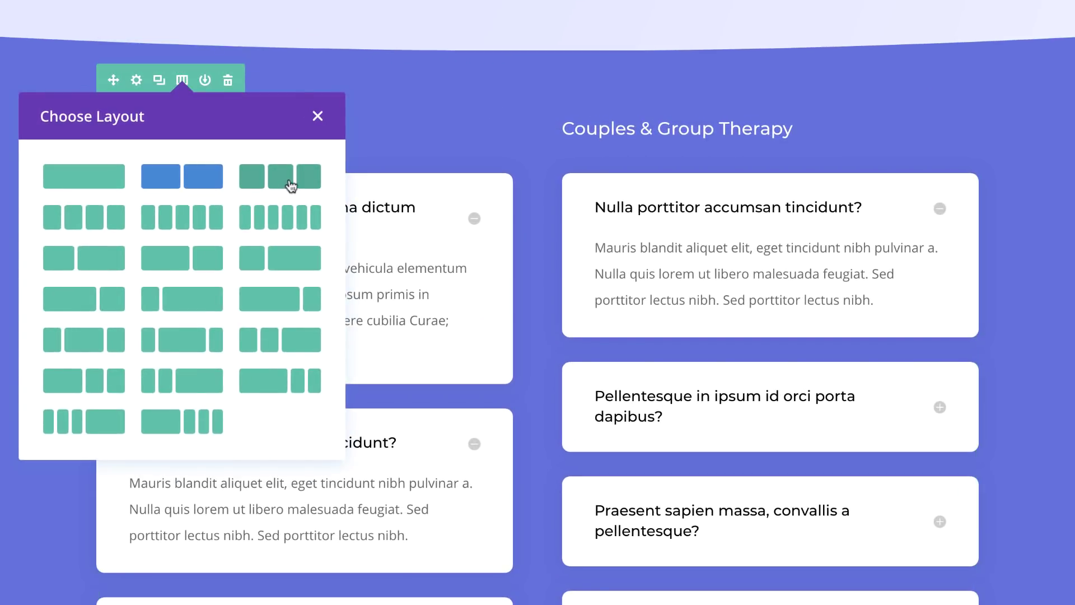
pyautogui.click(289, 185)
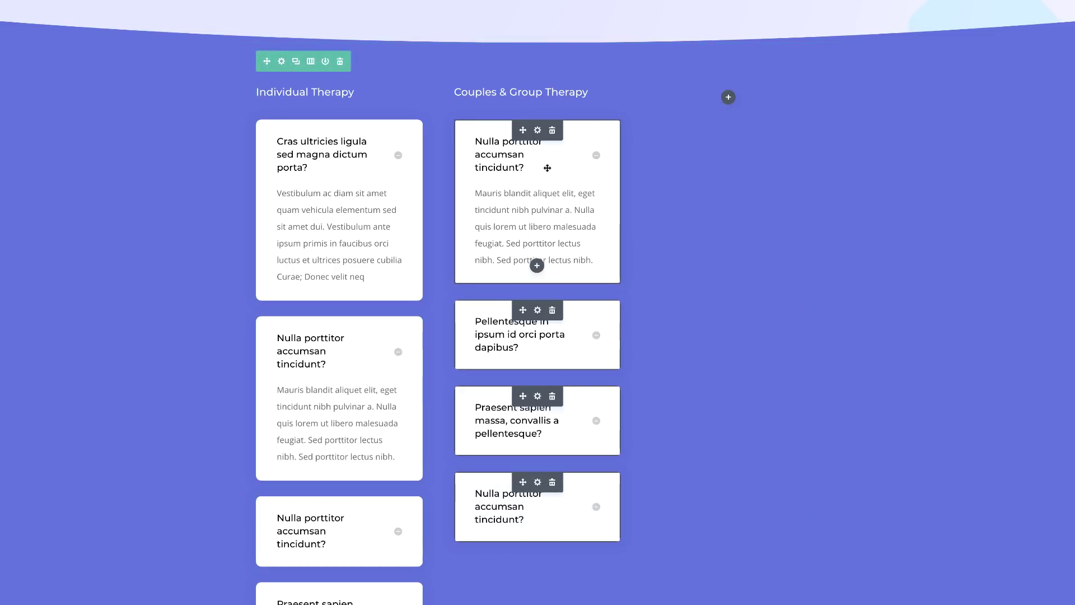
# Move the Couples & Group Therapy accordion and its heading into the row's third column, with the heading above the accordion
pyautogui.moveTo(547, 168); pyautogui.dragTo(742, 166)
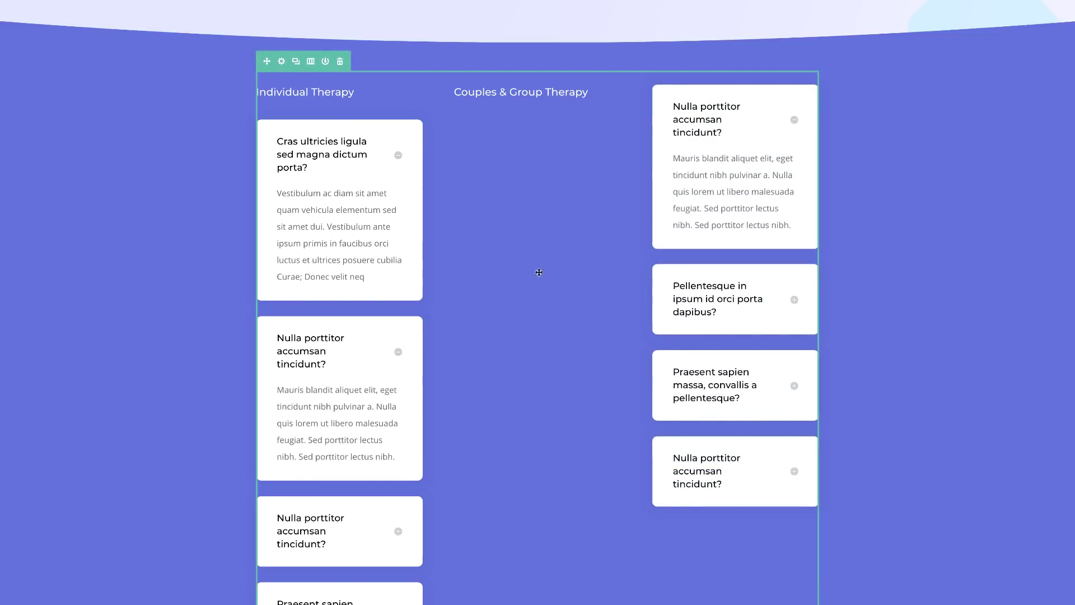
pyautogui.moveTo(511, 90)
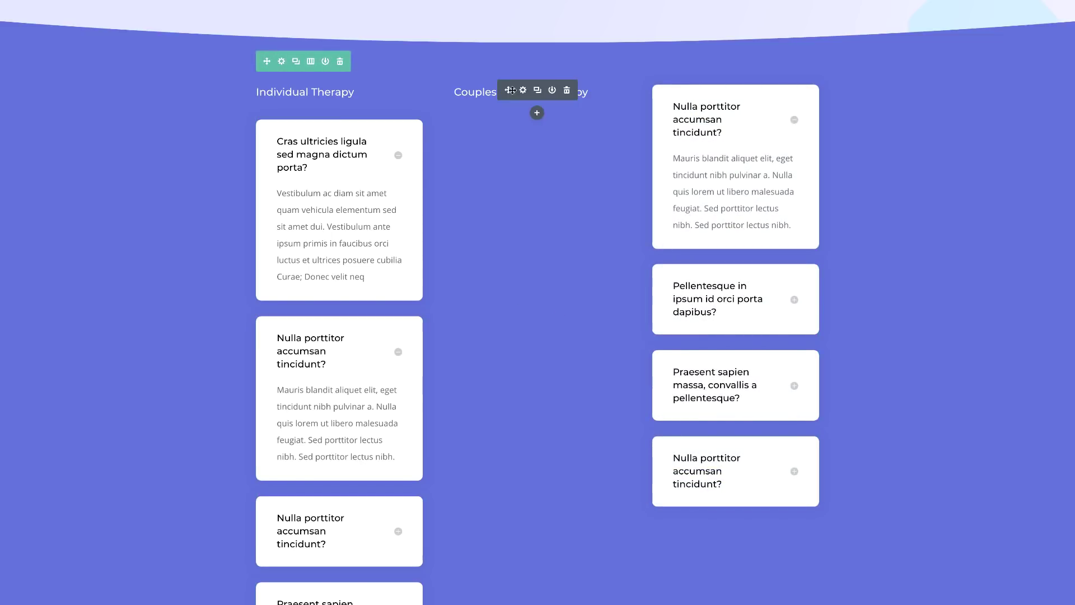
pyautogui.moveTo(509, 90); pyautogui.dragTo(734, 101)
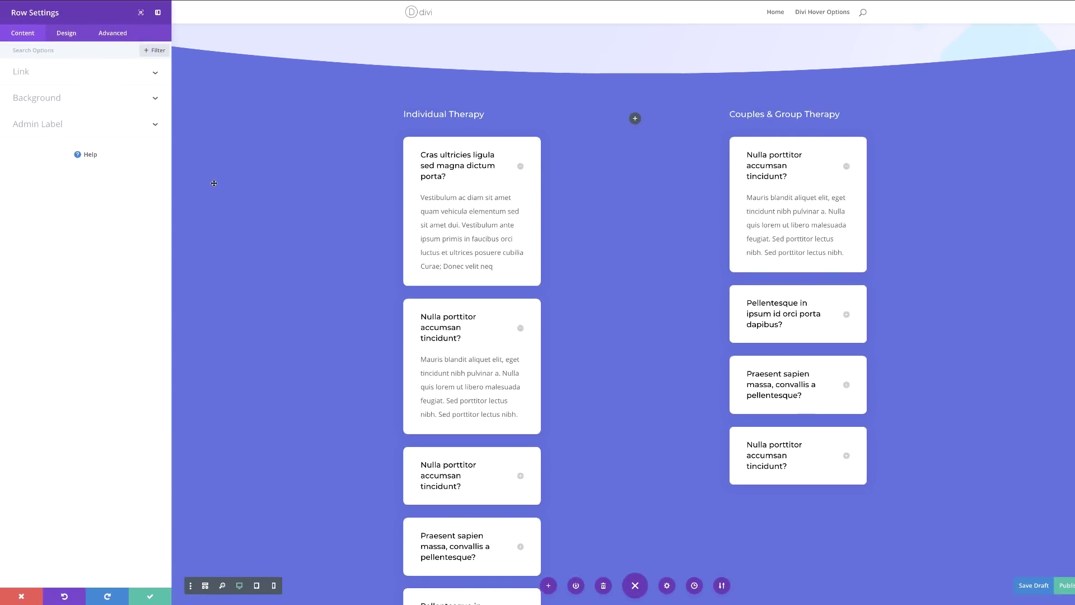
# Enable a custom width for the FAQ row and switch its unit to percent, at 80%
pyautogui.click(72, 36)
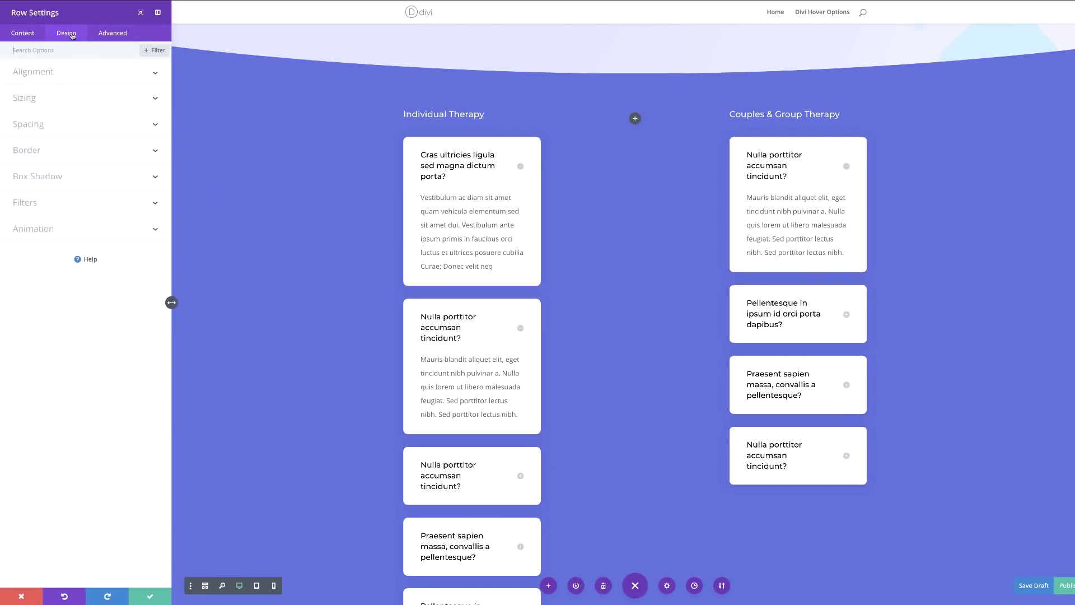
pyautogui.click(33, 98)
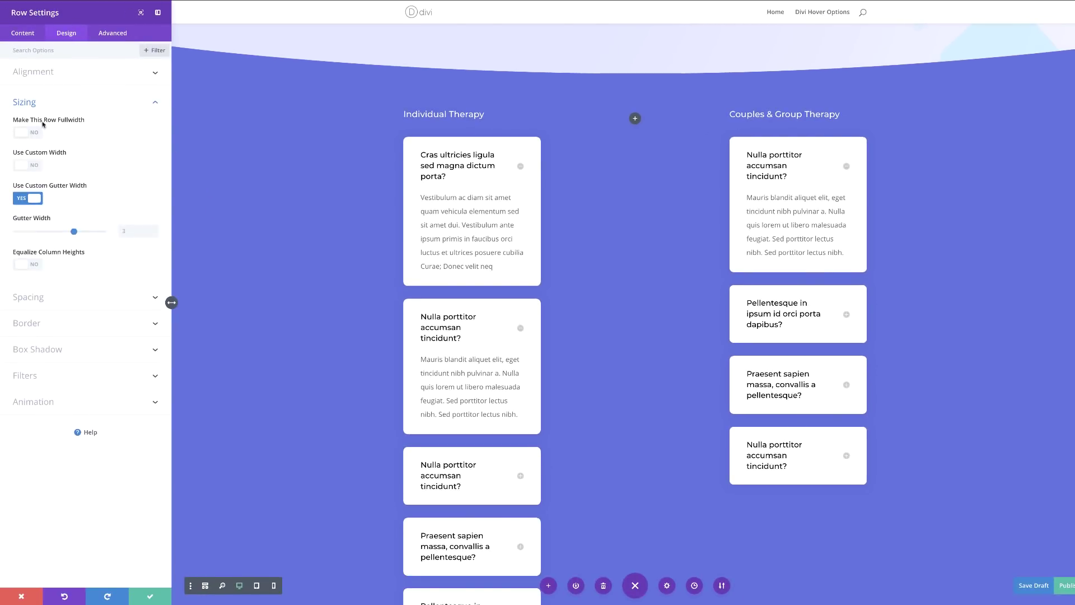
pyautogui.click(38, 166)
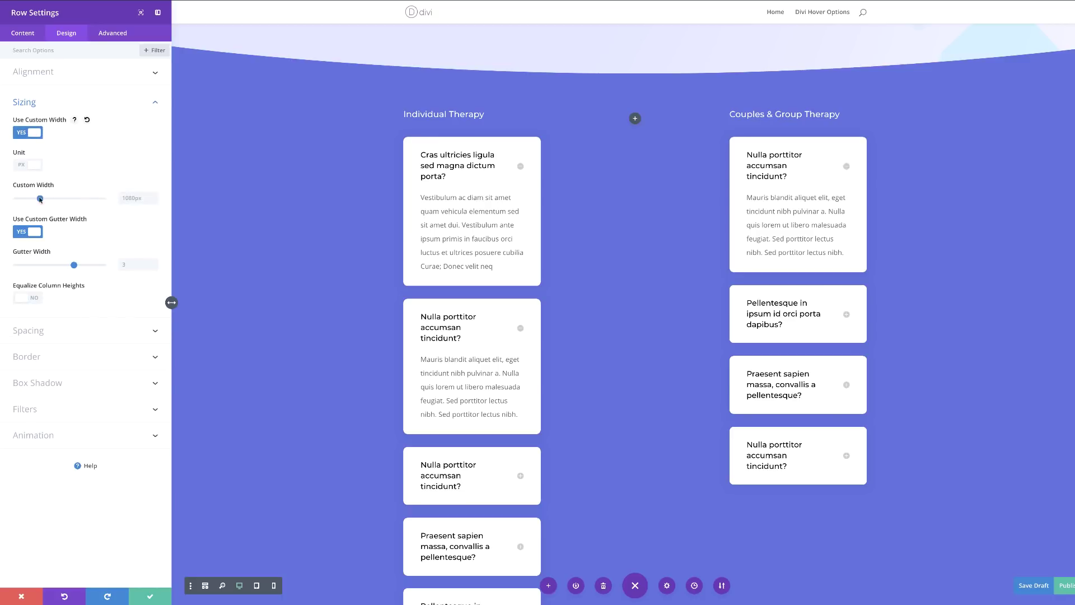
pyautogui.click(19, 168)
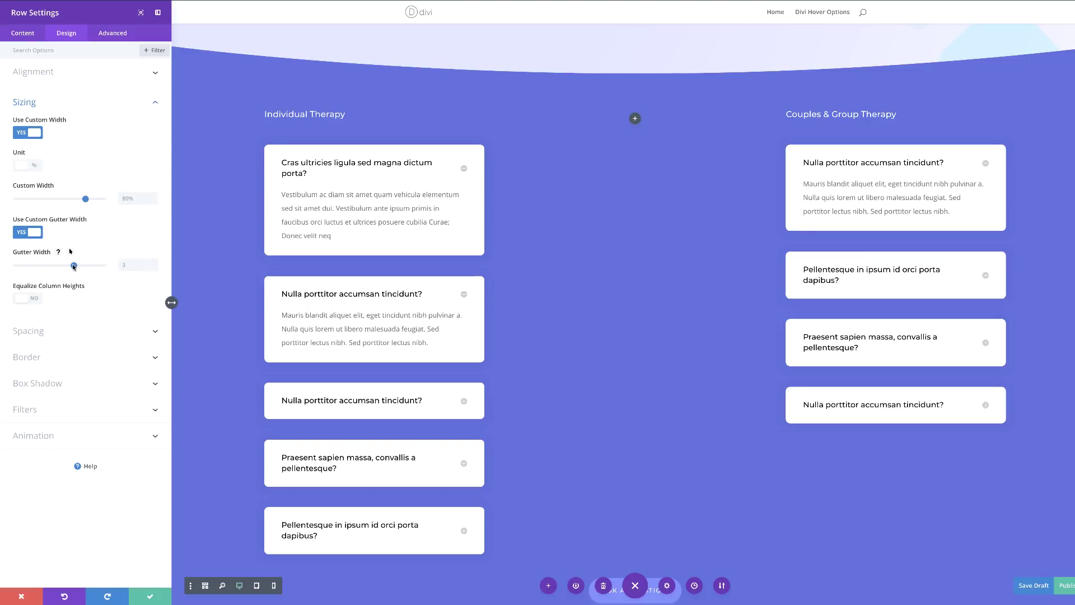
# Set the row's gutter width to 2, equalize its column heights, and save the row settings
pyautogui.moveTo(73, 266); pyautogui.dragTo(45, 267)
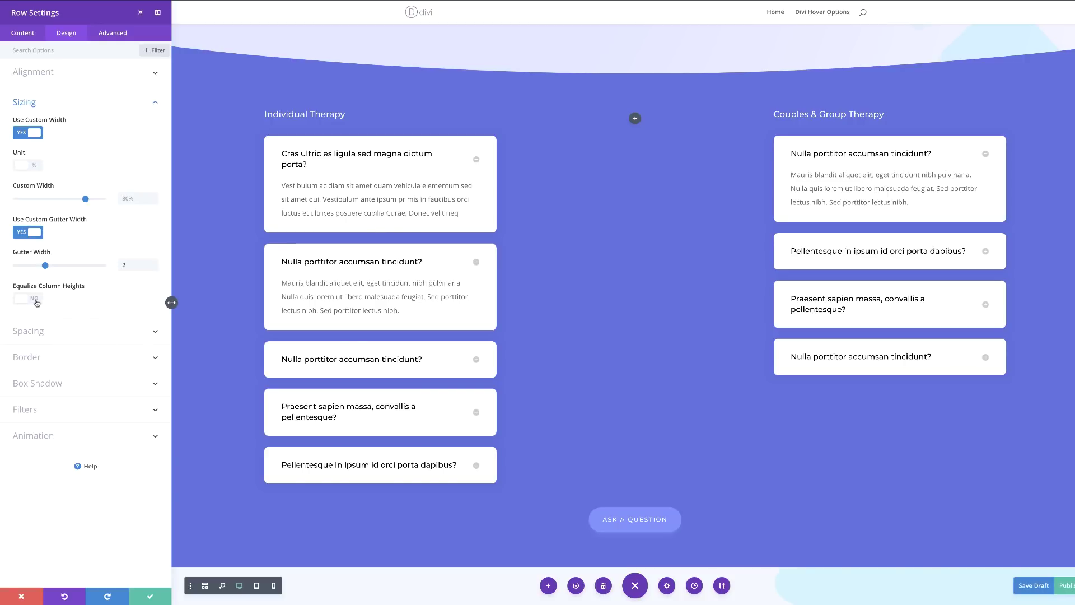
pyautogui.click(28, 298)
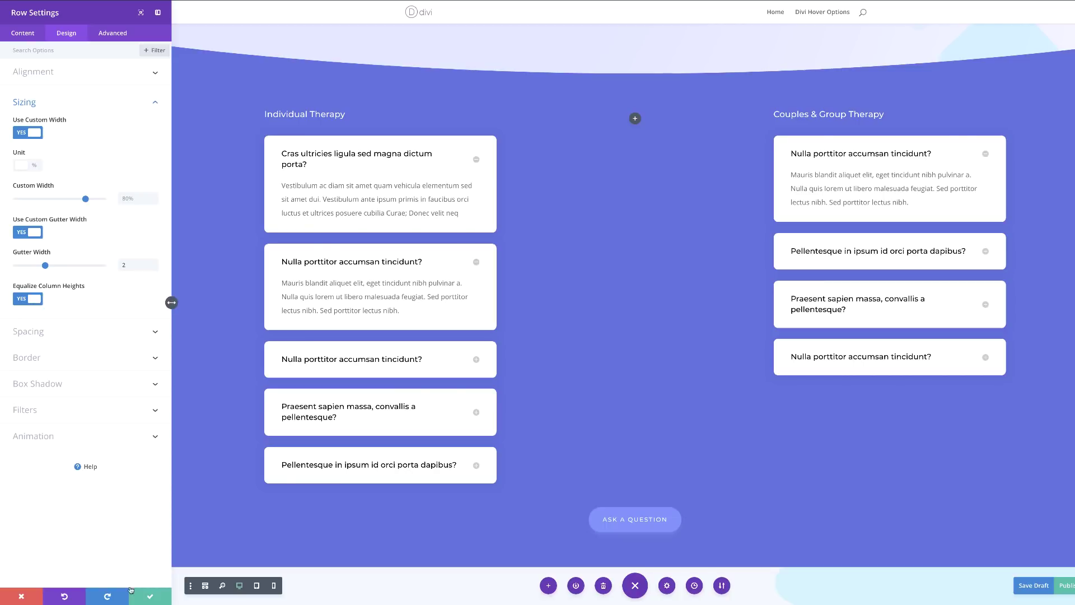
pyautogui.click(148, 595)
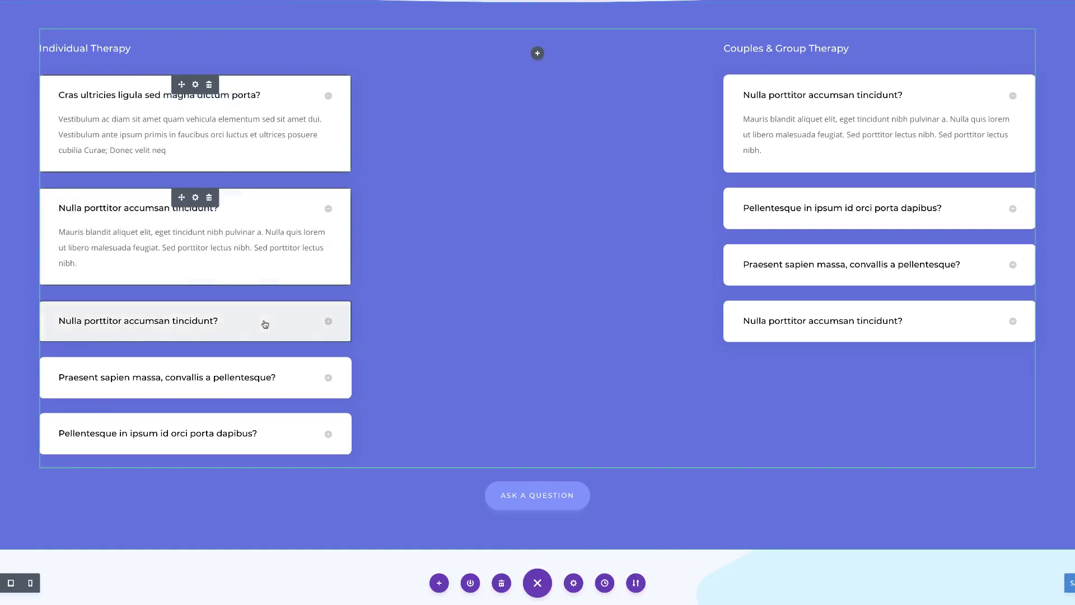
# Set the selected FAQ accordions' open toggle text color to white and their open toggle background color to rgba(0,0,0,0)
pyautogui.click(195, 85)
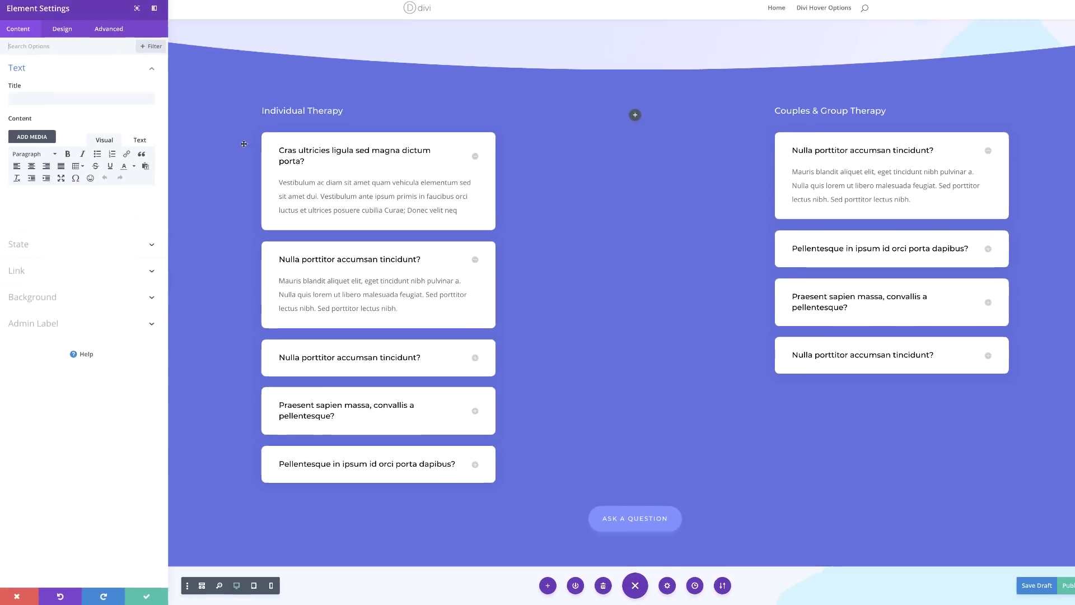
pyautogui.click(67, 33)
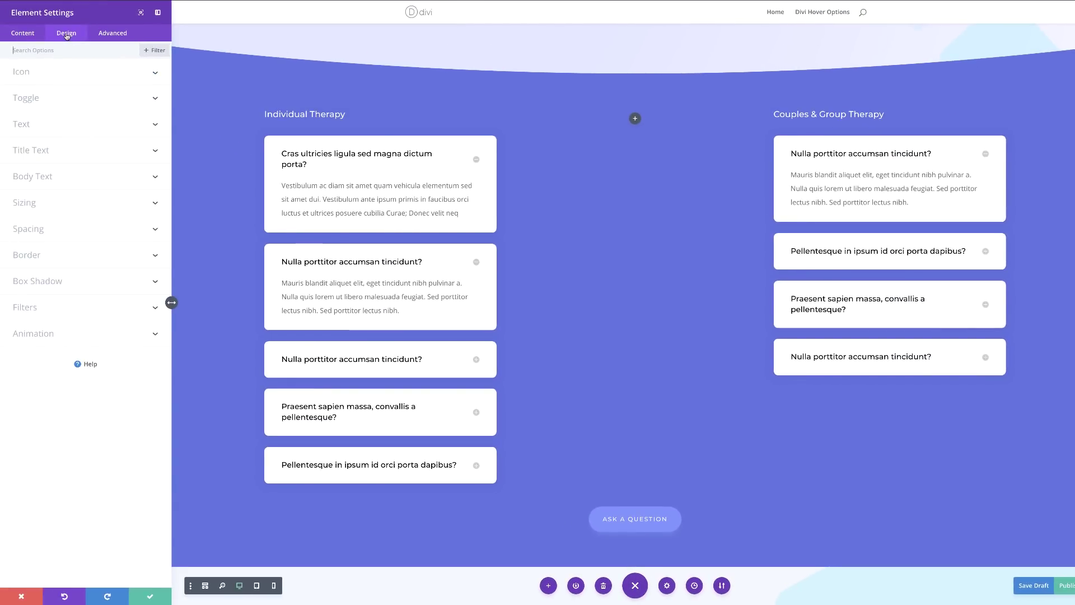
pyautogui.click(40, 101)
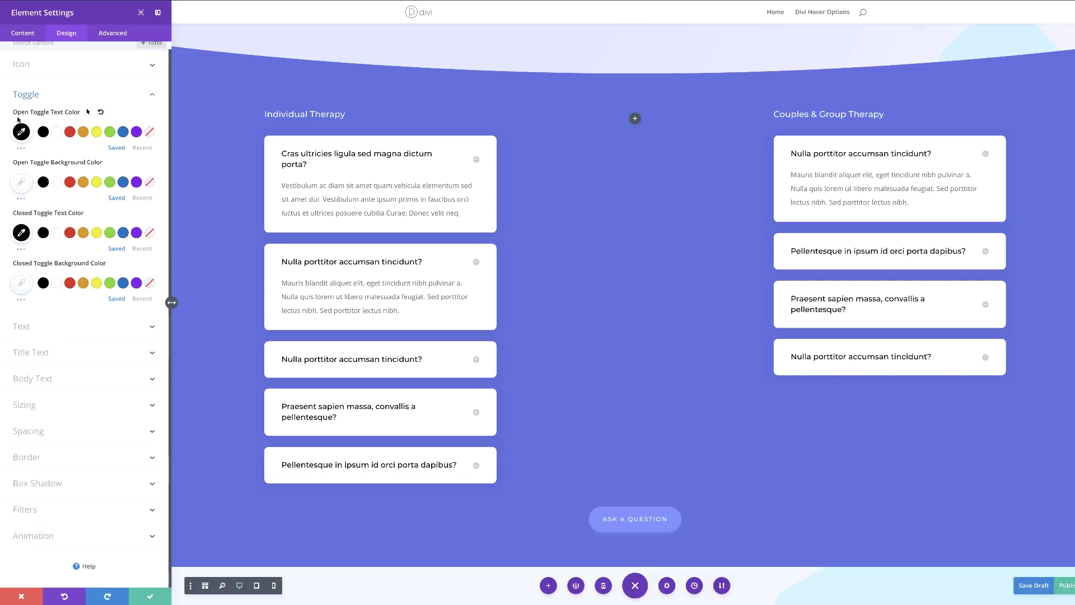
pyautogui.click(57, 132)
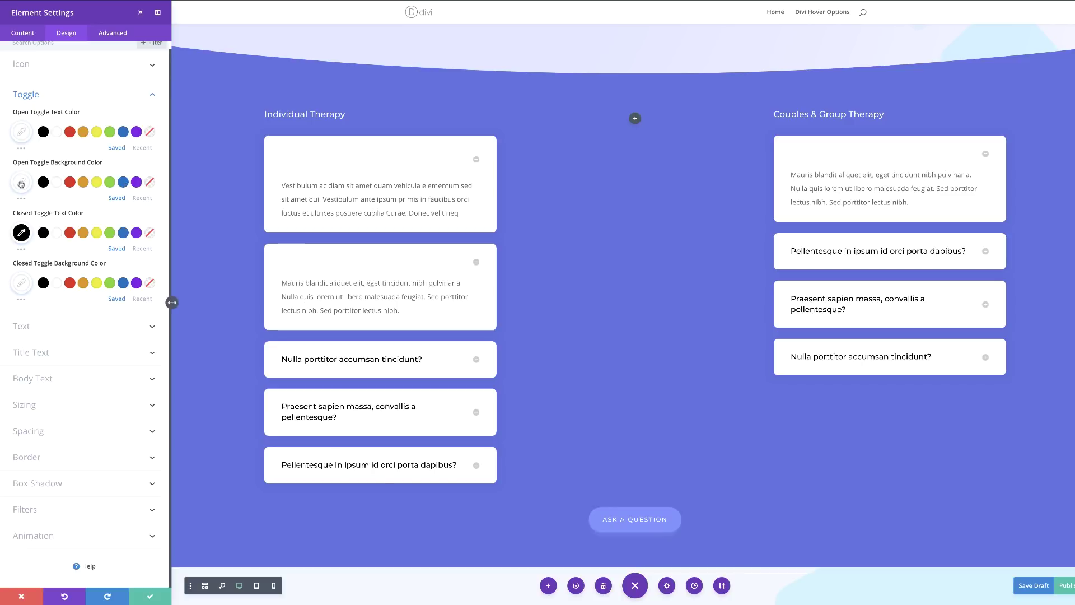
pyautogui.click(20, 183)
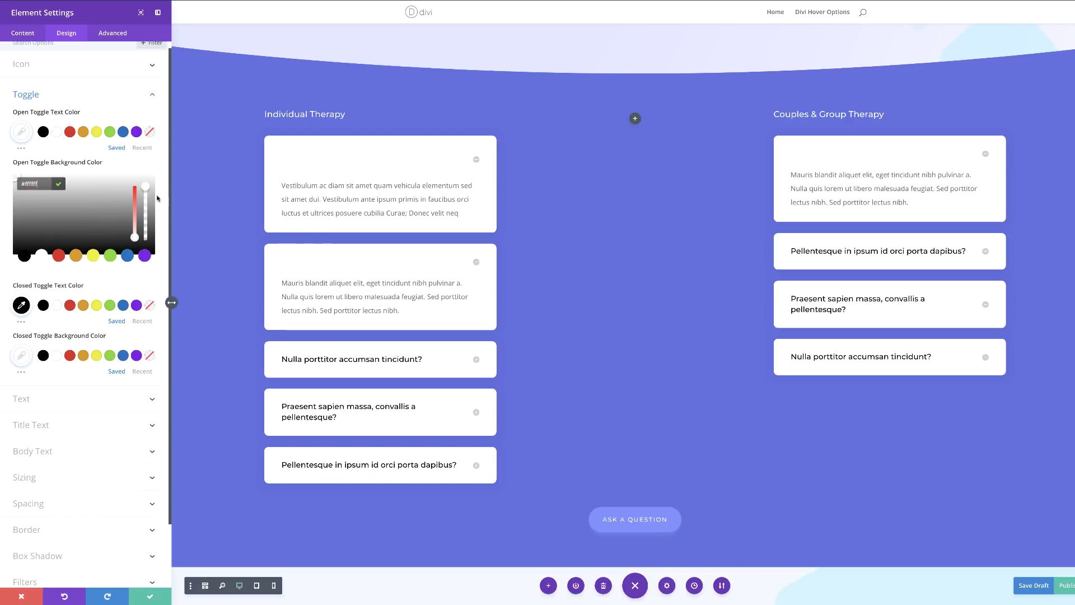
pyautogui.moveTo(145, 187); pyautogui.dragTo(145, 209)
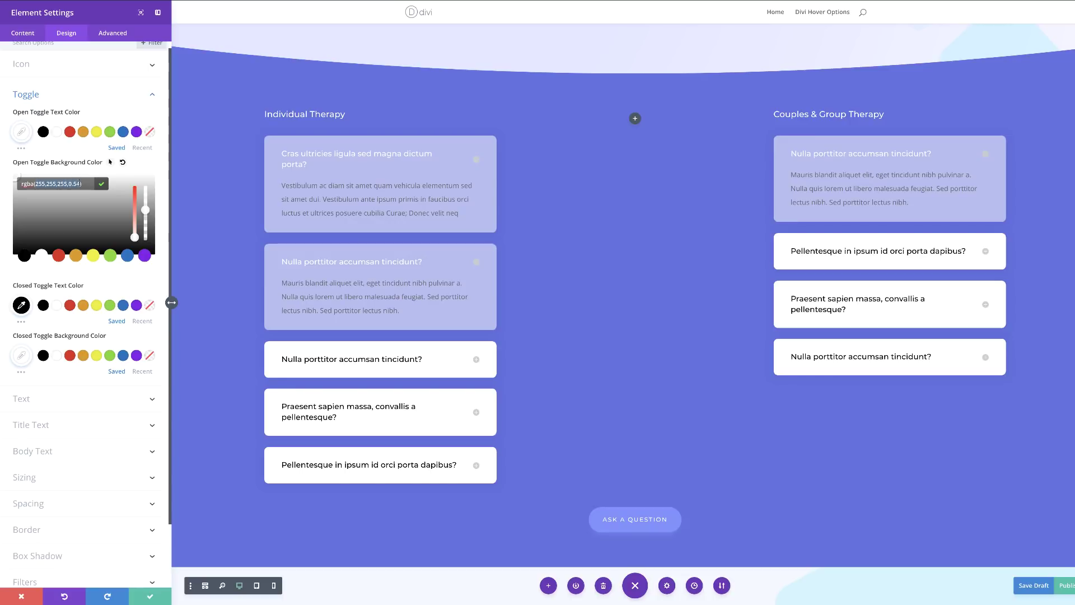
pyautogui.hotkey('ctrl', 'a')
pyautogui.write('rgba(0,0,0,0)')
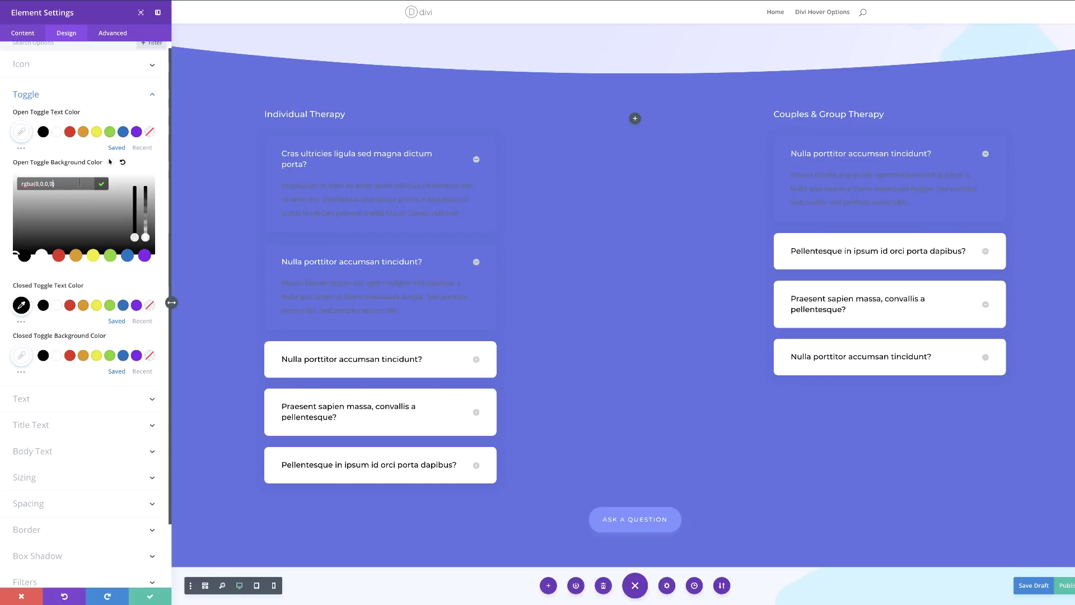
# Set the accordions' closed toggle text and body text to white, and their closed toggle background color to rgba(0,0,0,0)
pyautogui.click(57, 306)
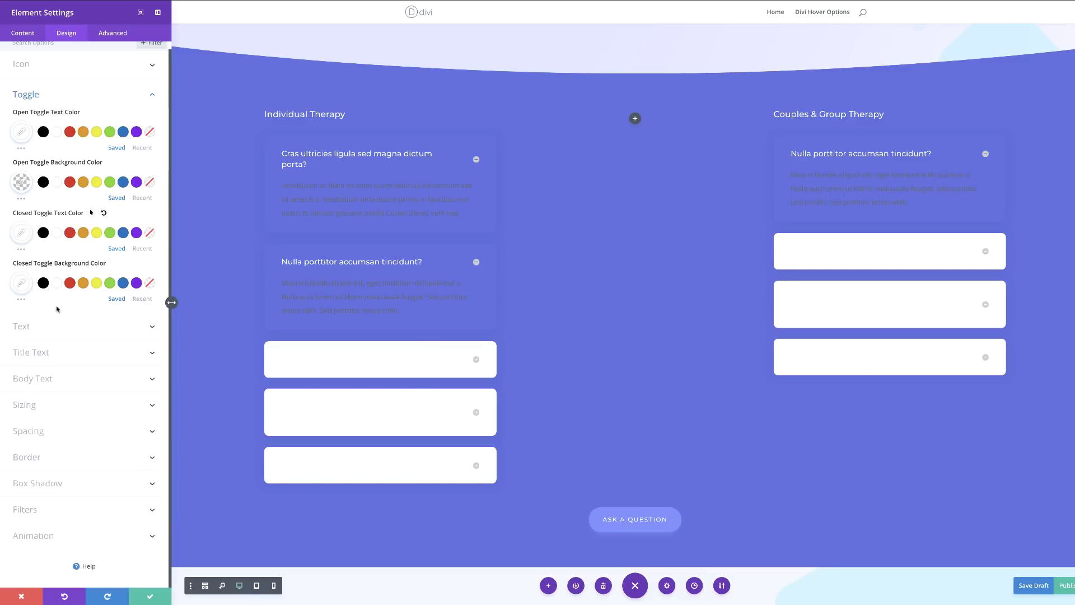
pyautogui.click(23, 284)
pyautogui.moveTo(146, 286); pyautogui.dragTo(149, 315)
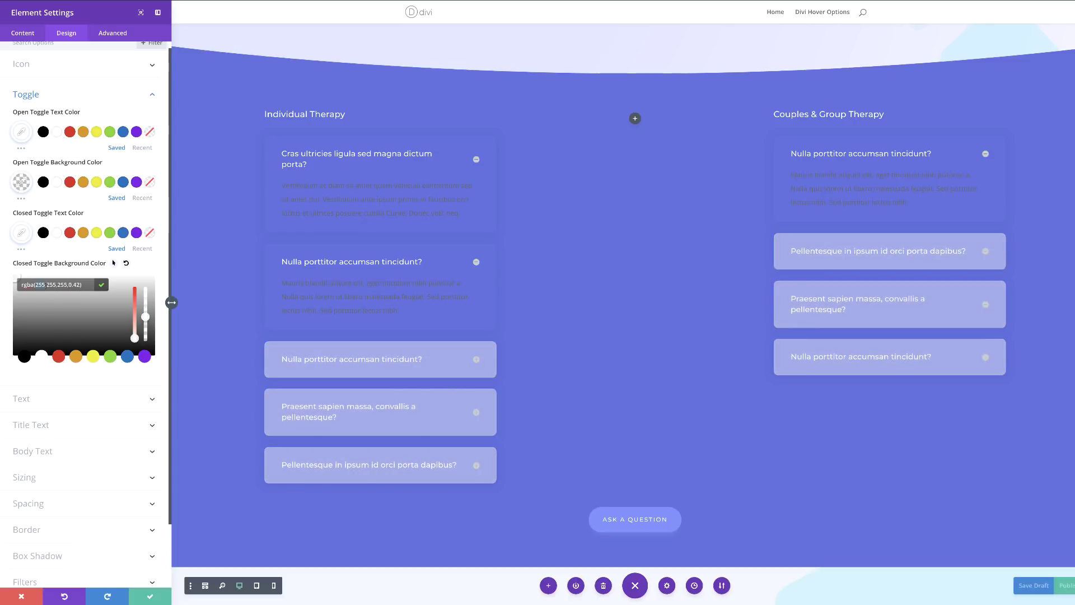
pyautogui.click(126, 263)
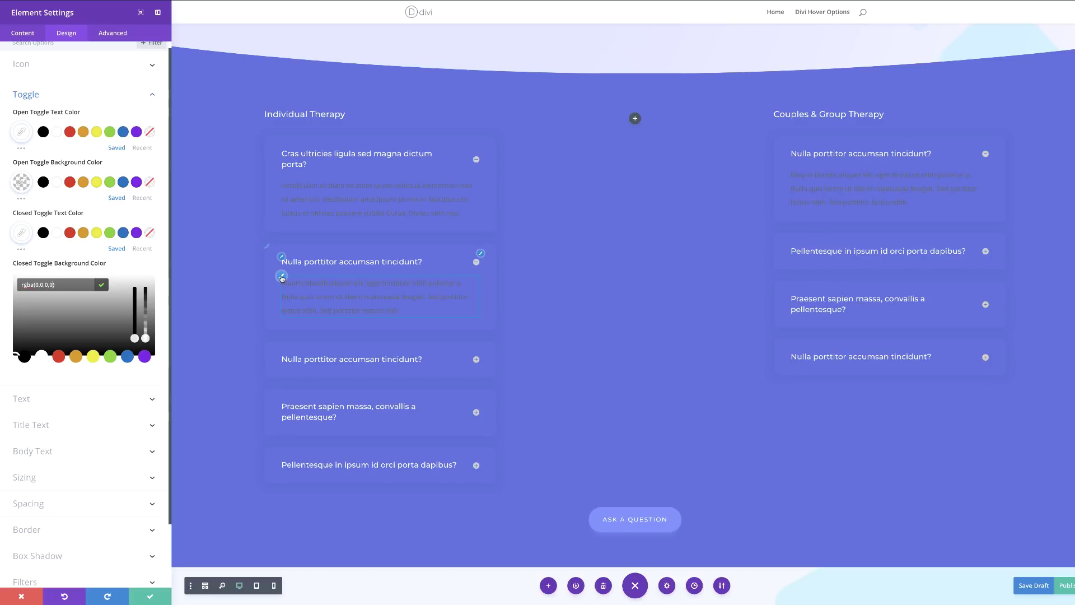
pyautogui.click(282, 277)
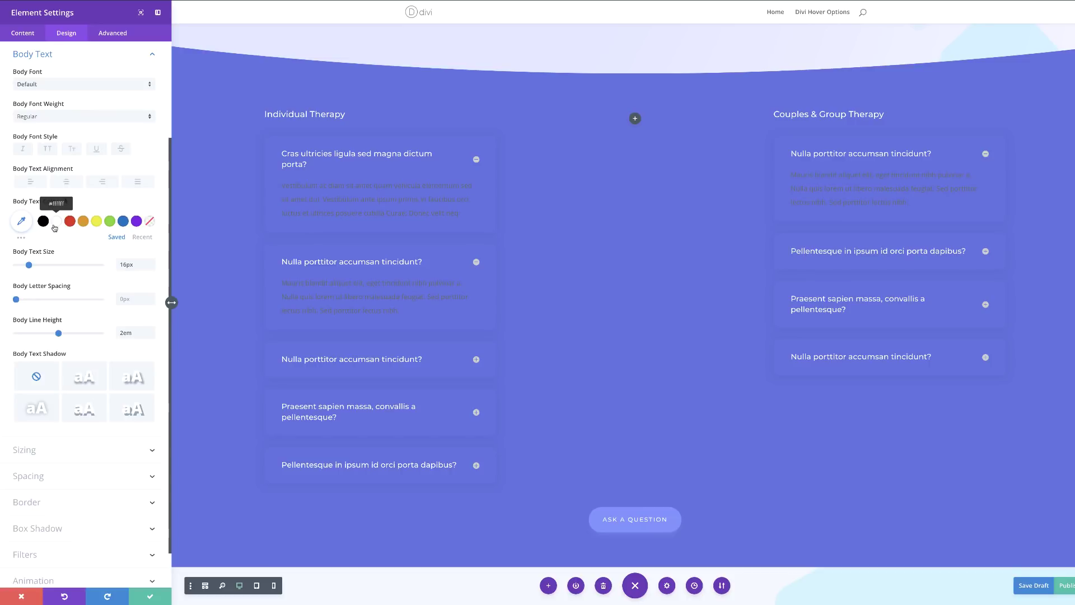
pyautogui.click(57, 224)
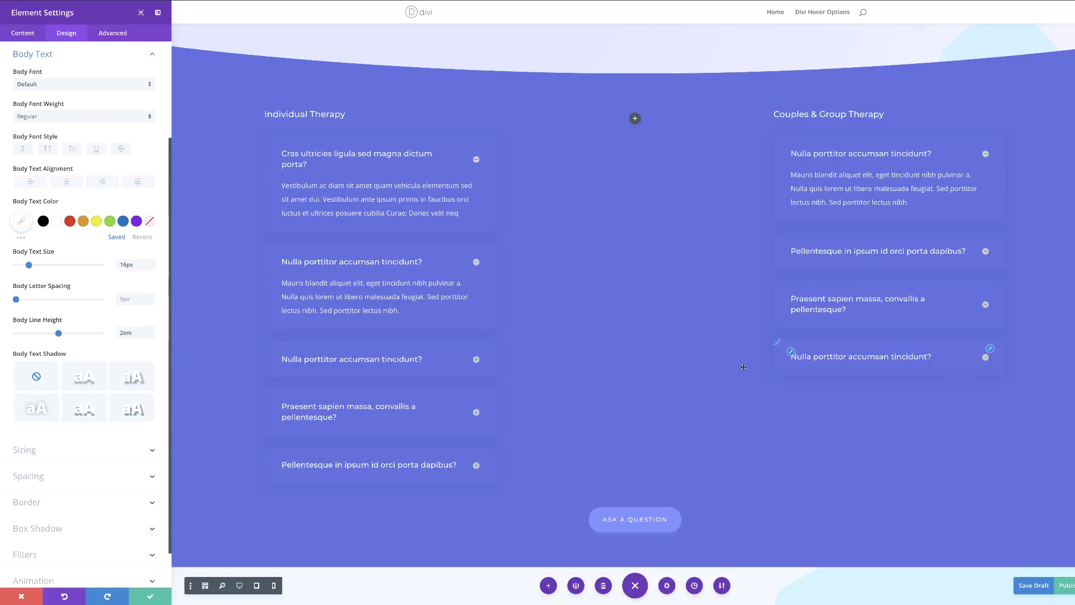
# Set the accordions' custom padding to 3vw top and bottom and 2vw left and right
pyautogui.click(48, 475)
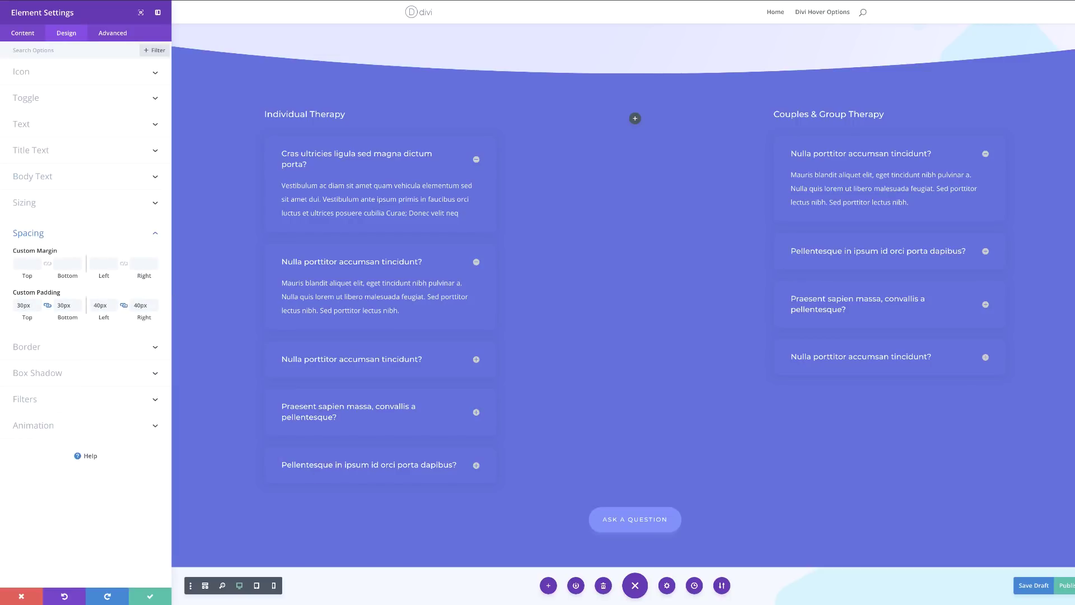
pyautogui.hotkey('ctrl', 's')
pyautogui.doubleClick(24, 305)
pyautogui.write('3vw')
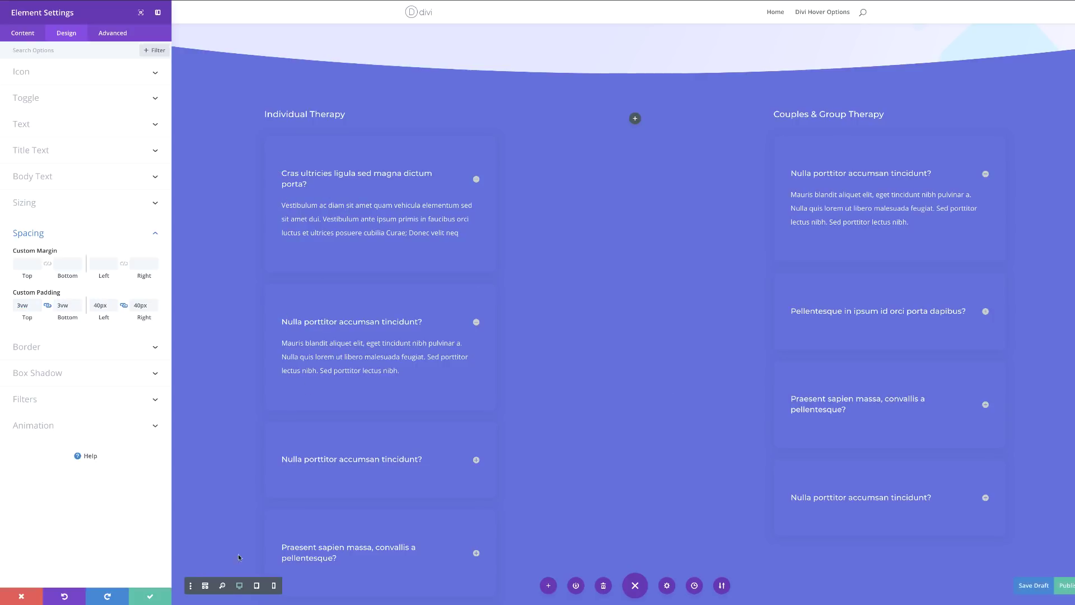
pyautogui.click(104, 305)
pyautogui.doubleClick(104, 305)
pyautogui.write('2vw')
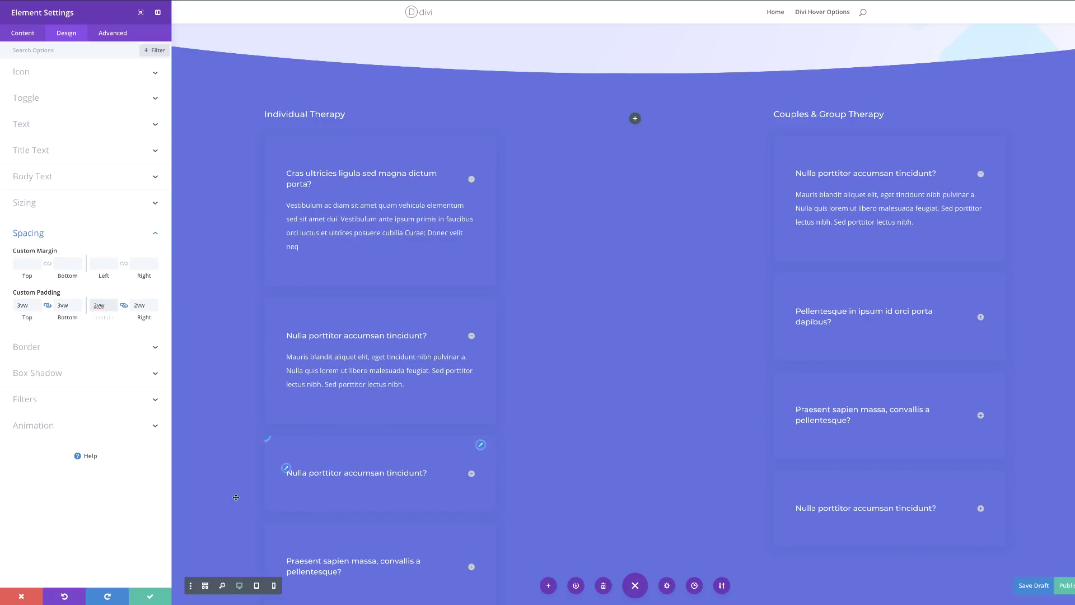
# Give the accordions the first box shadow preset with horizontal position -30px, vertical position 0px, blur strength 40px and spread strength -35px
pyautogui.click(52, 374)
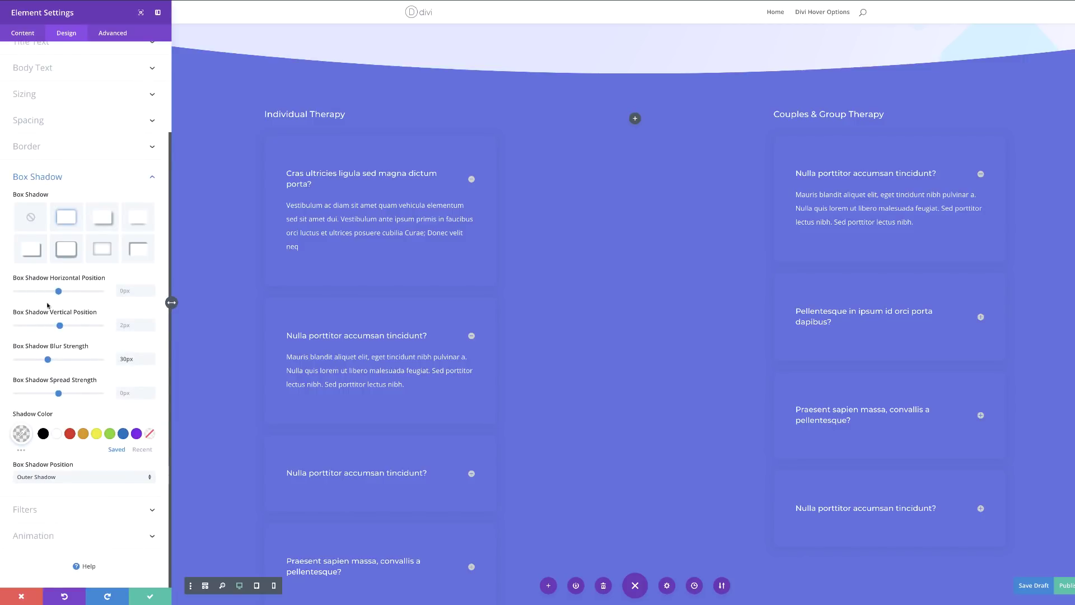
pyautogui.click(66, 219)
pyautogui.click(121, 290)
pyautogui.write('-30')
pyautogui.click(130, 325)
pyautogui.write('0')
pyautogui.click(126, 394)
pyautogui.write('-35')
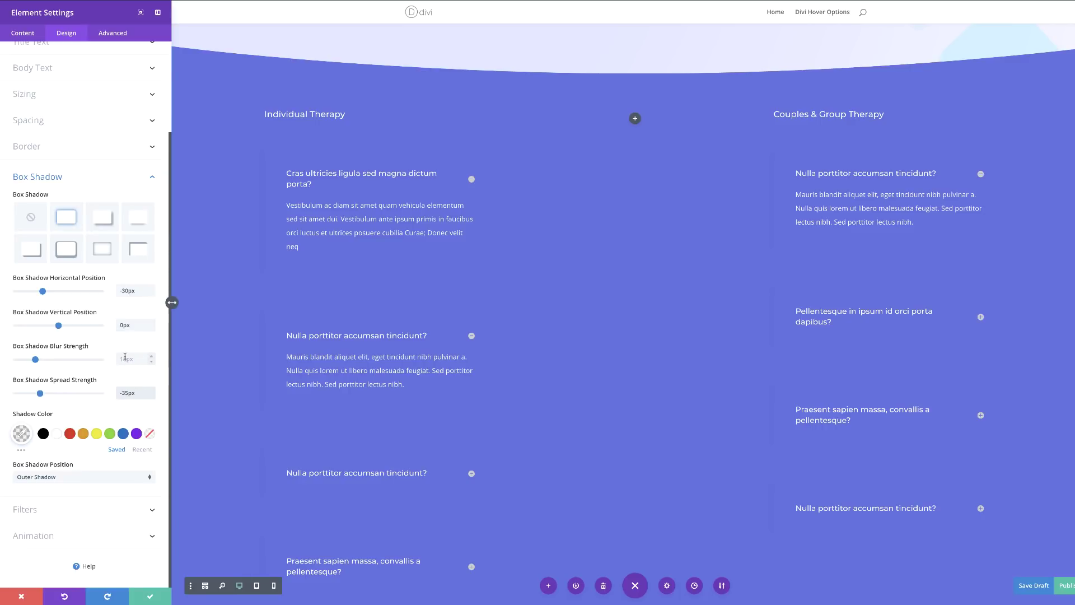
pyautogui.click(124, 358)
pyautogui.write('40')
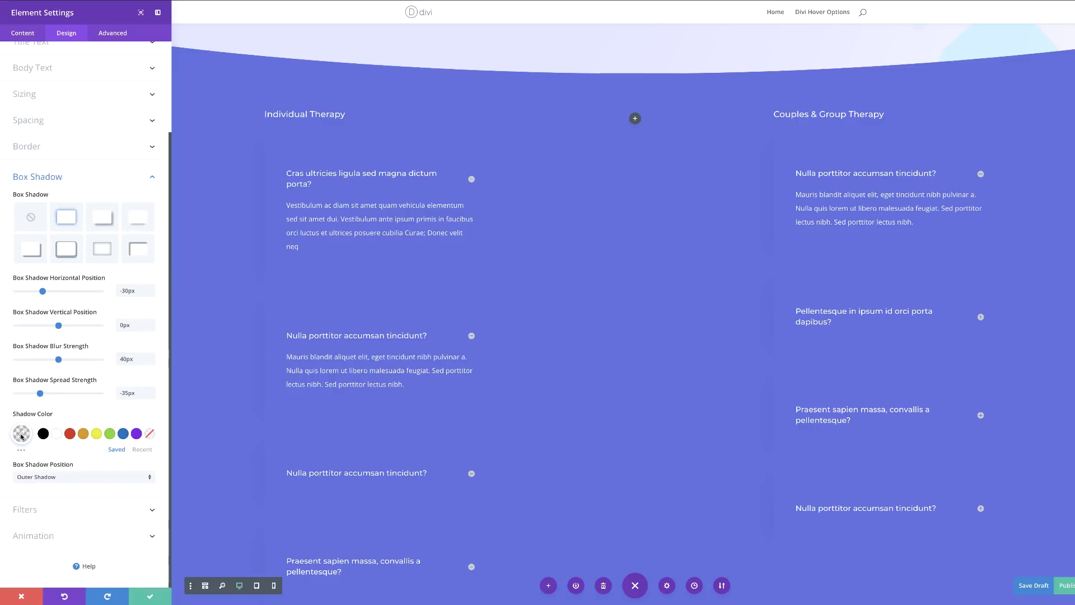
# Set the accordions' shadow color to rgba(0,0,0,0.4) and save the element settings
pyautogui.click(22, 435)
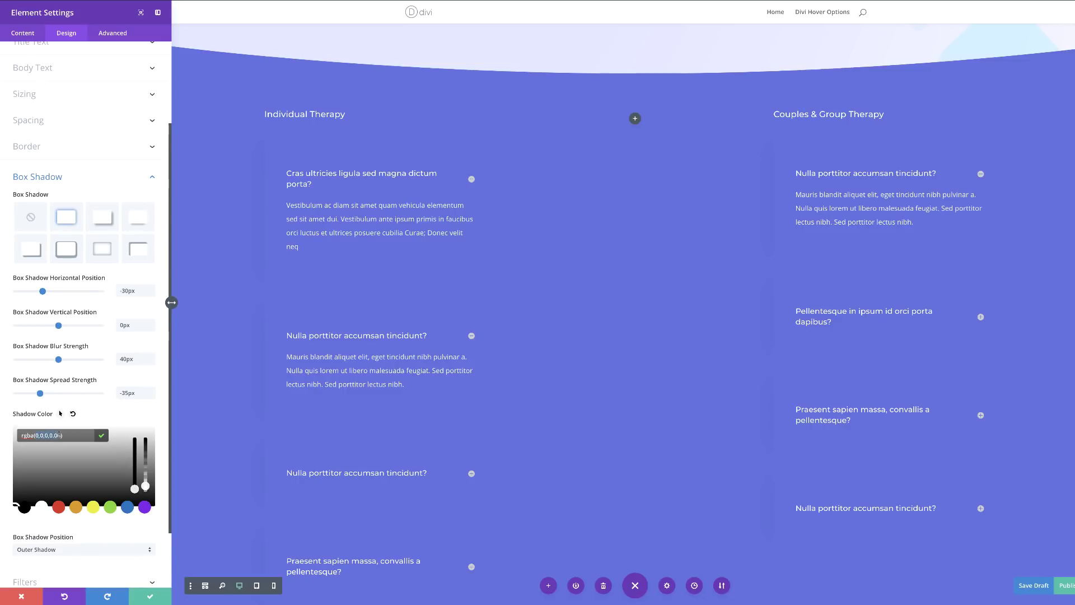
pyautogui.press('BackSpace')
pyautogui.write('4')
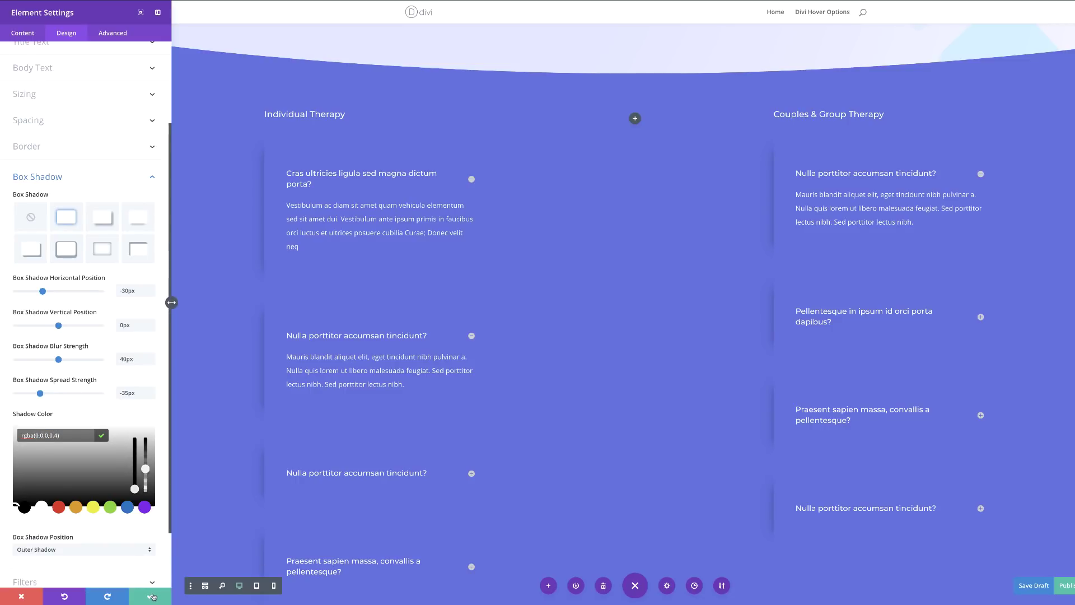
pyautogui.click(152, 595)
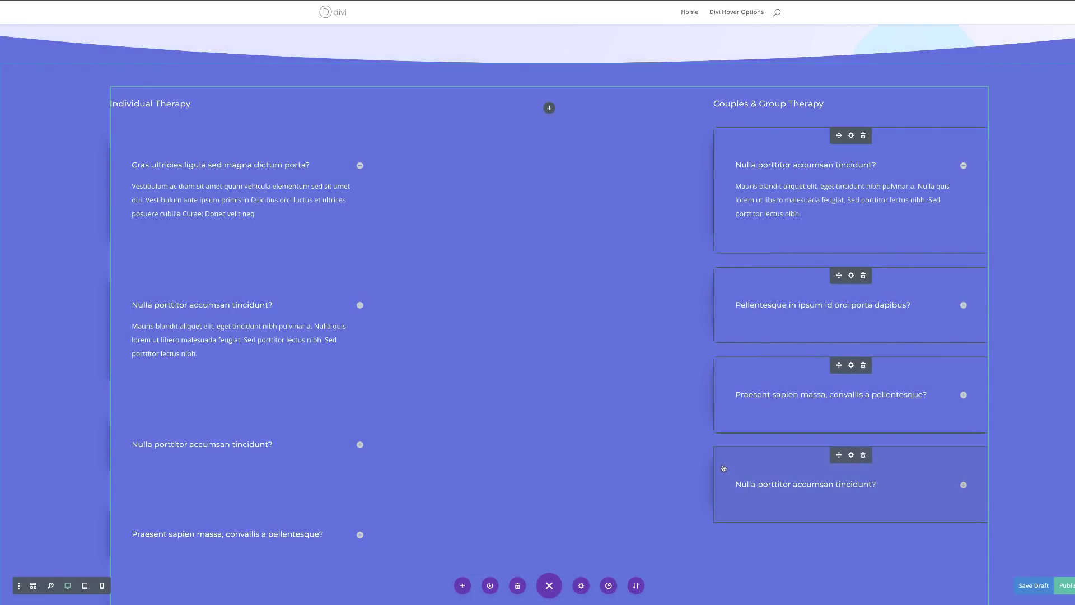
# Change the box shadow horizontal position of the Couples & Group Therapy accordions to 30px and save the settings
pyautogui.click(851, 136)
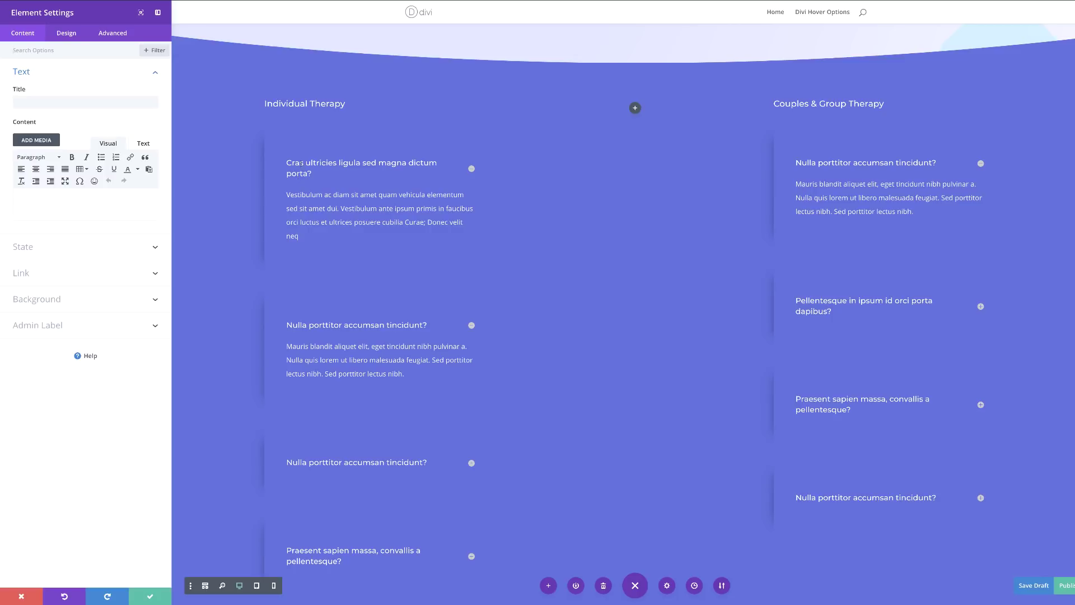
pyautogui.click(72, 34)
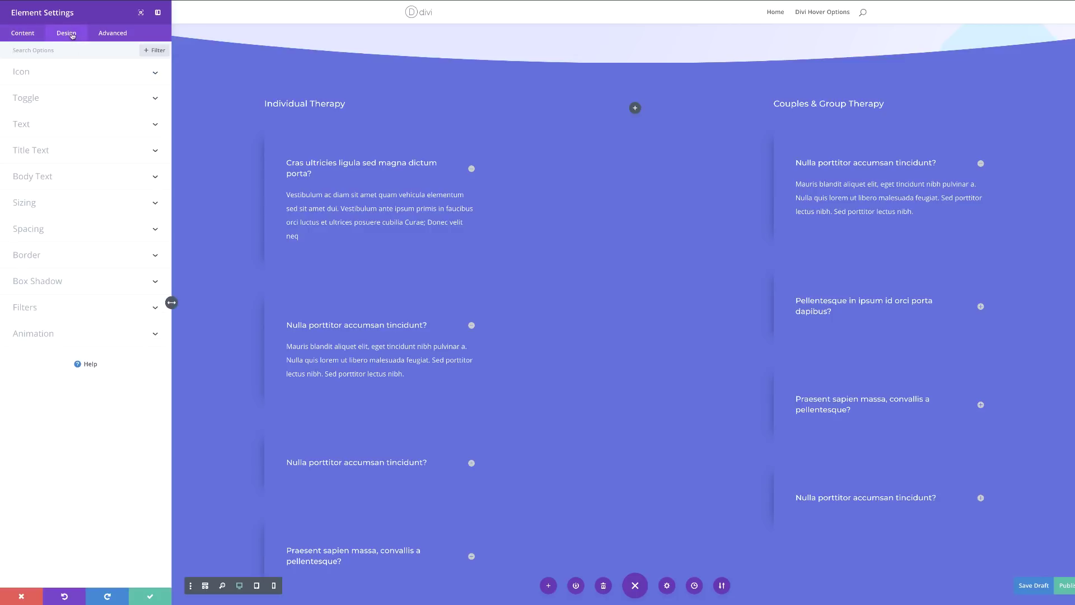
pyautogui.click(62, 281)
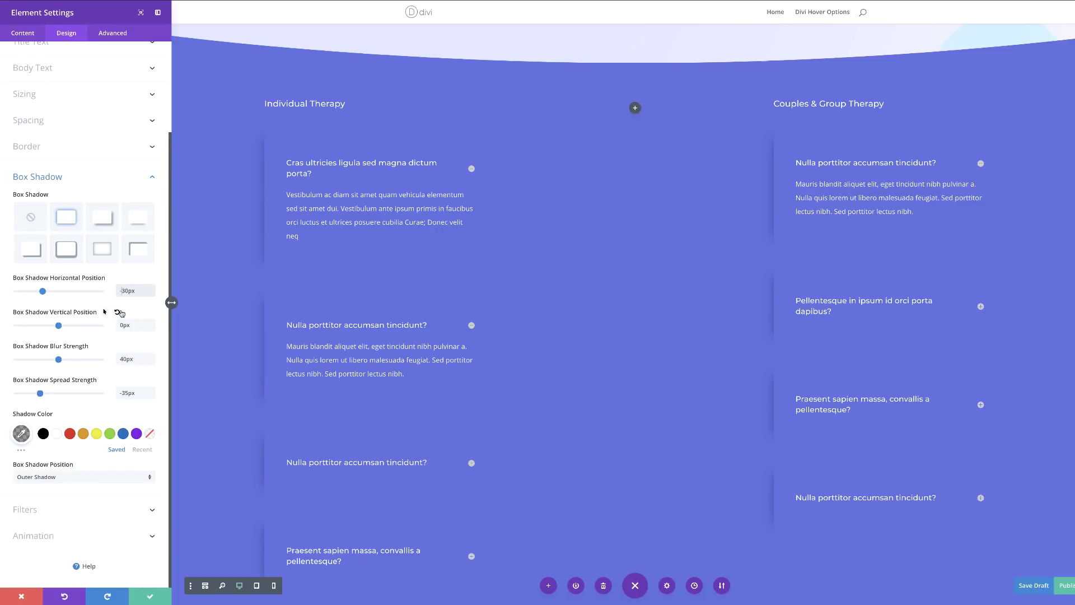
pyautogui.press('BackSpace')
pyautogui.click(153, 599)
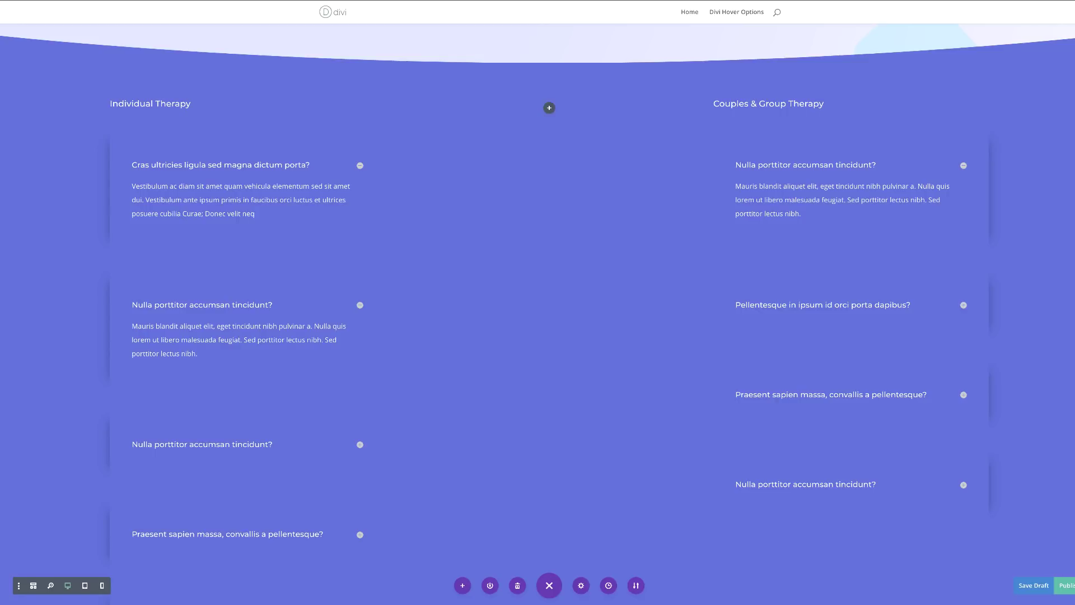
# Add the custom CSS "box-shadow: 30px 0px 70px -45px rgba(0,0,0,0.4);" to the main element of the FAQ row's column 1
pyautogui.moveTo(130, 78)
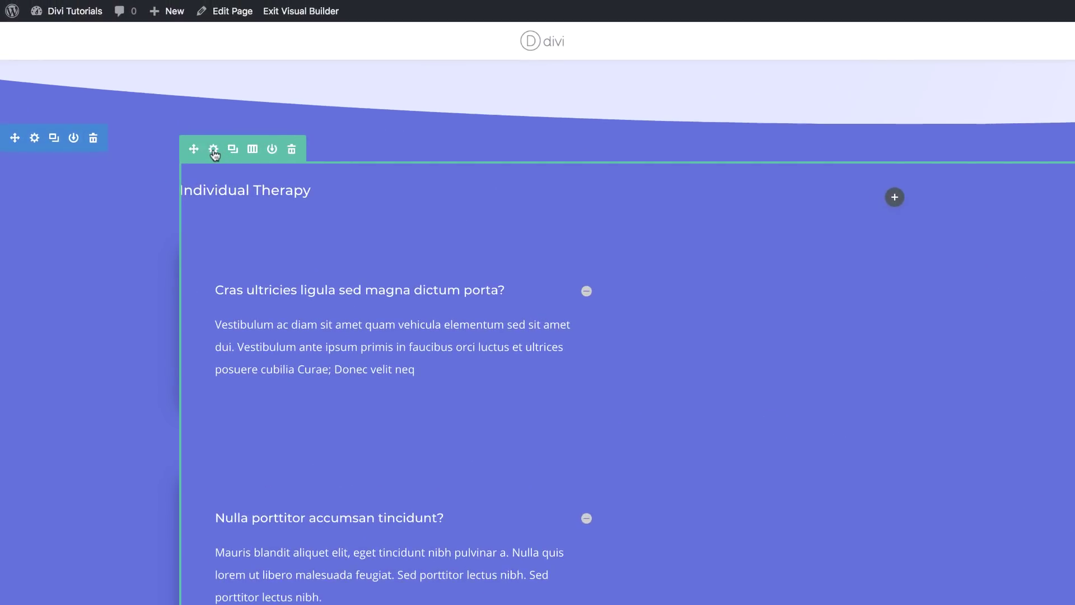
pyautogui.click(214, 150)
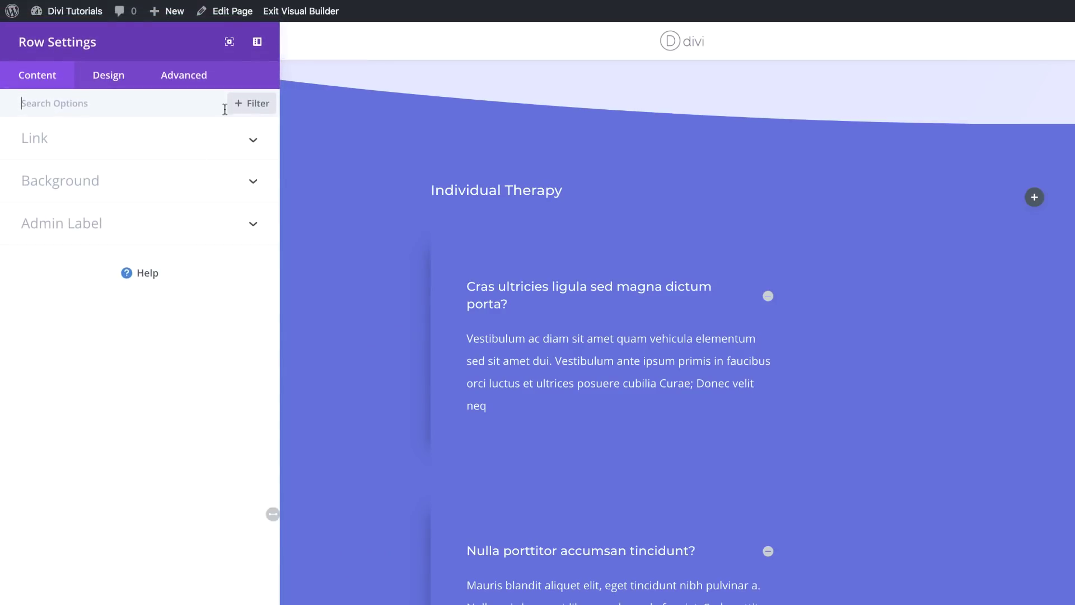
pyautogui.click(188, 78)
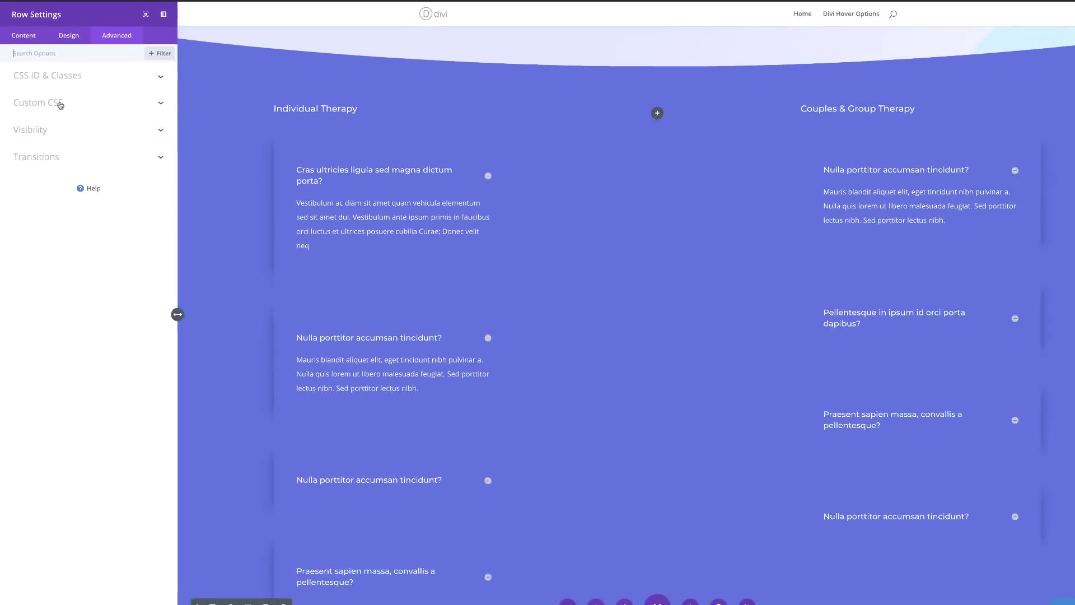
pyautogui.click(58, 100)
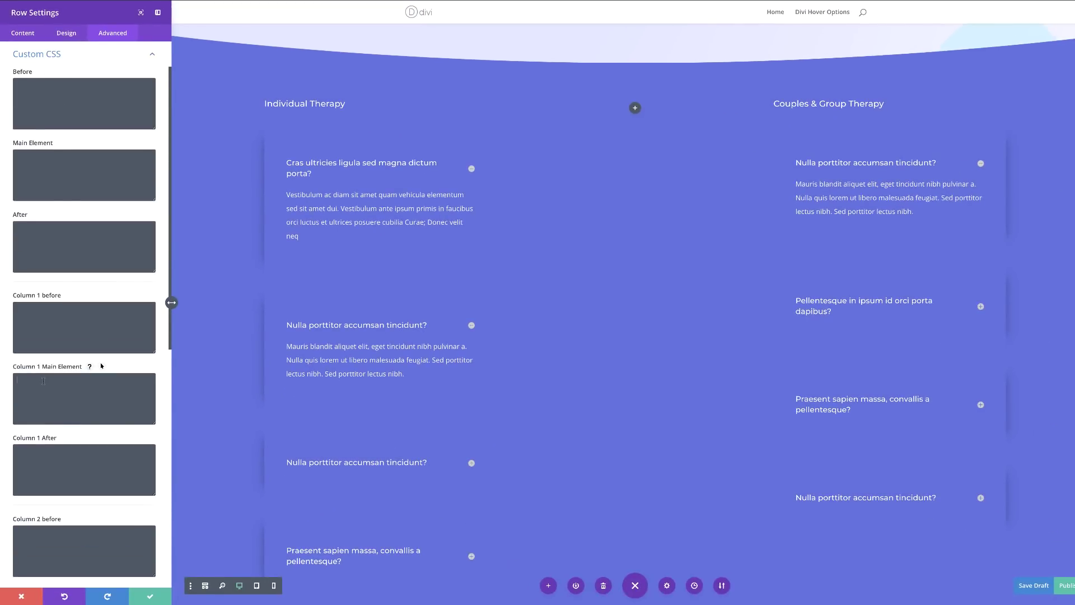
pyautogui.write('box-shadow: 30px 0px 70px -45px rgba(0,0,0,0.4);')
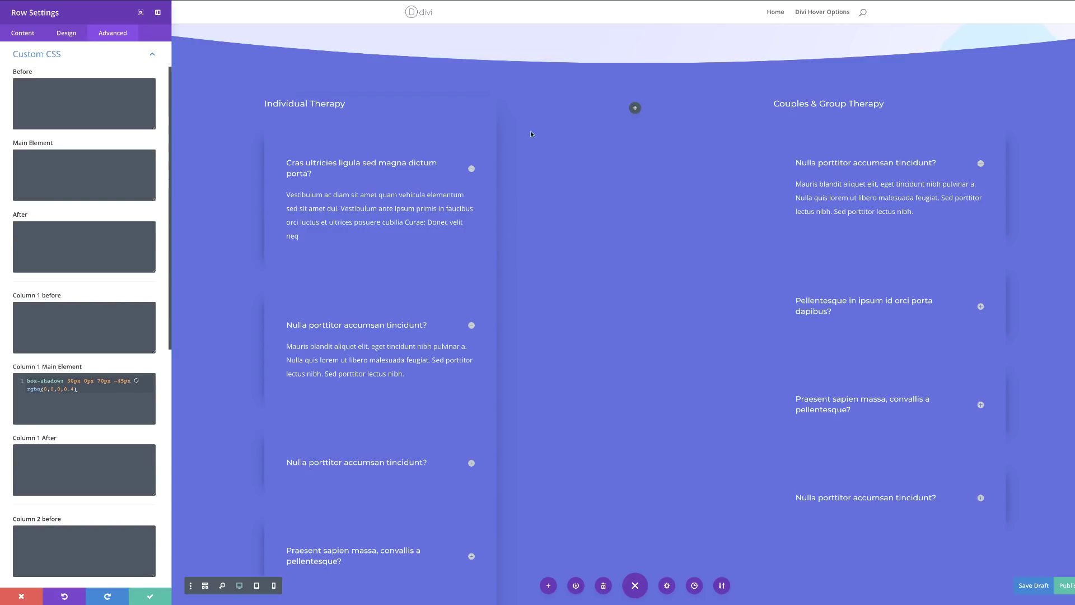
# Add the custom CSS "box-shadow: -30px 0px 70px -45px rgba(0,0,0,0.4)" to the main element of the row's column 3
pyautogui.scroll(-5, 124, 482)
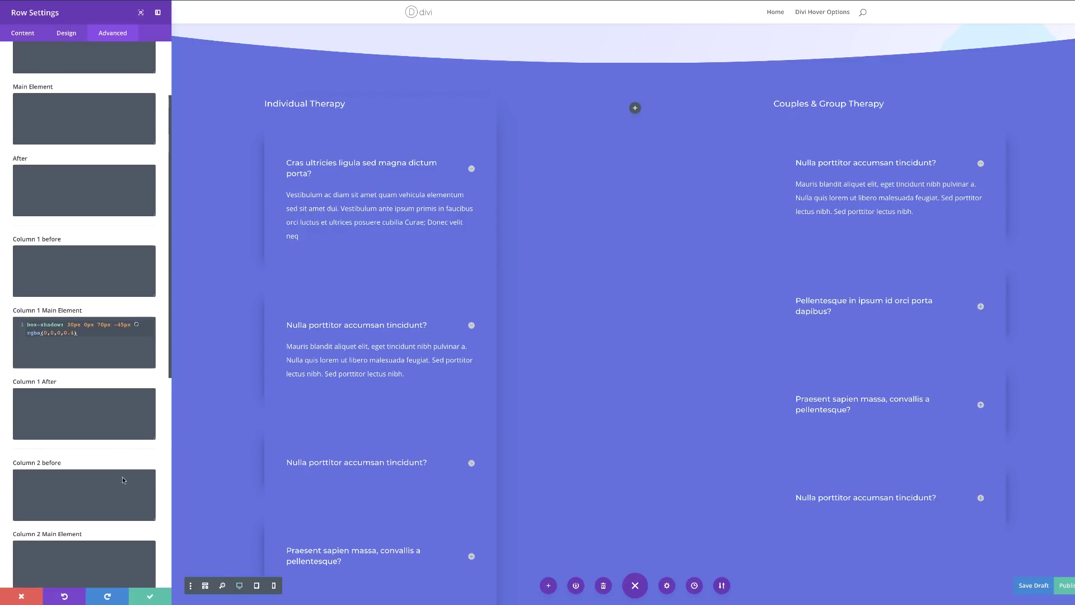
pyautogui.scroll(-1, 123, 477)
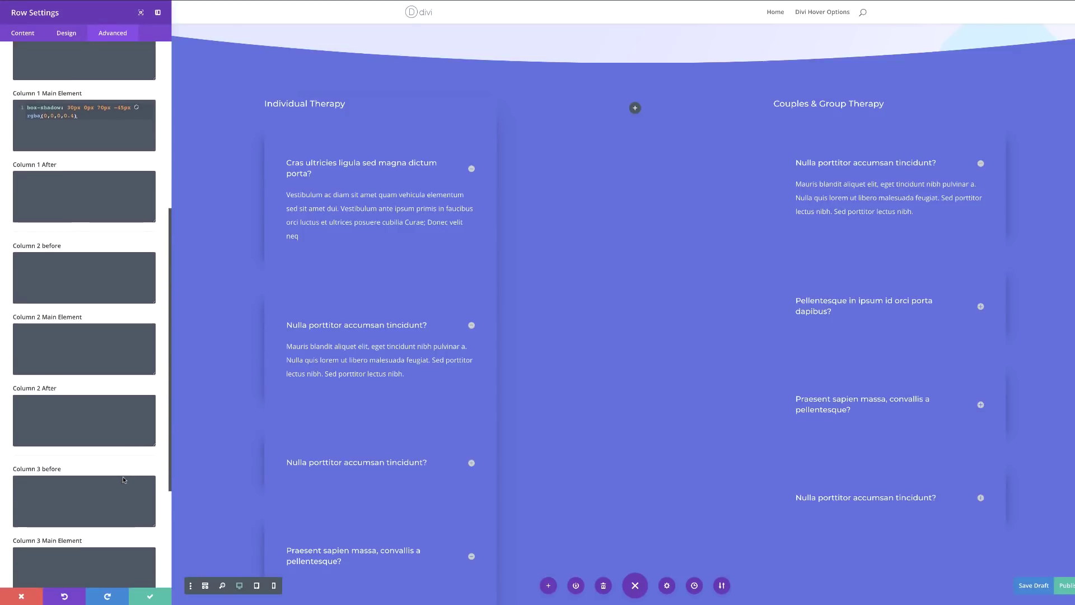
pyautogui.click(76, 514)
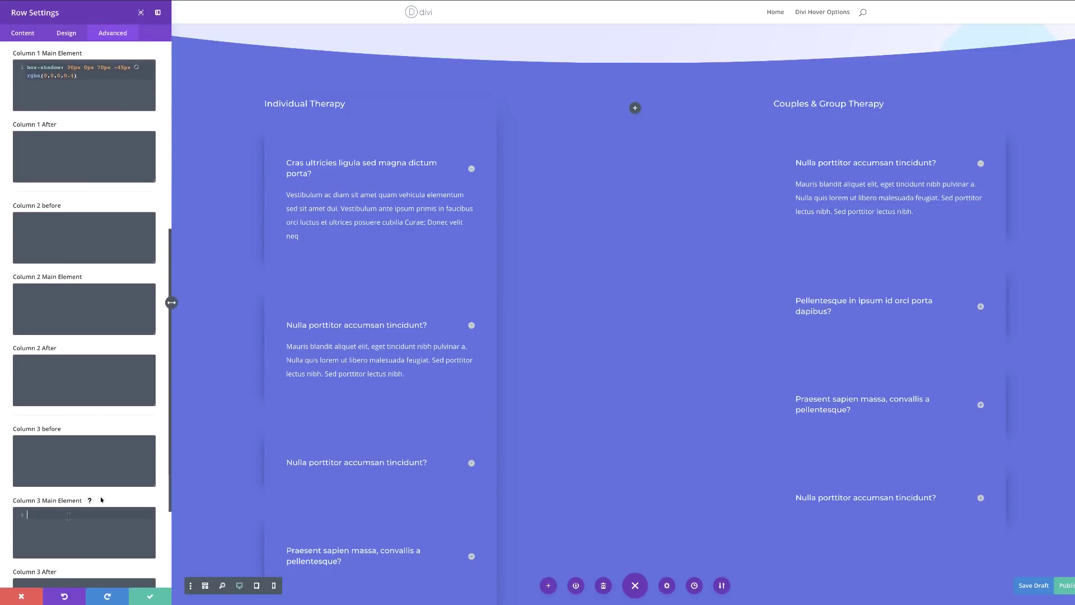
pyautogui.write('box-shadow: -30px 0px 70px -45px rgba(0,0,0,0.4)')
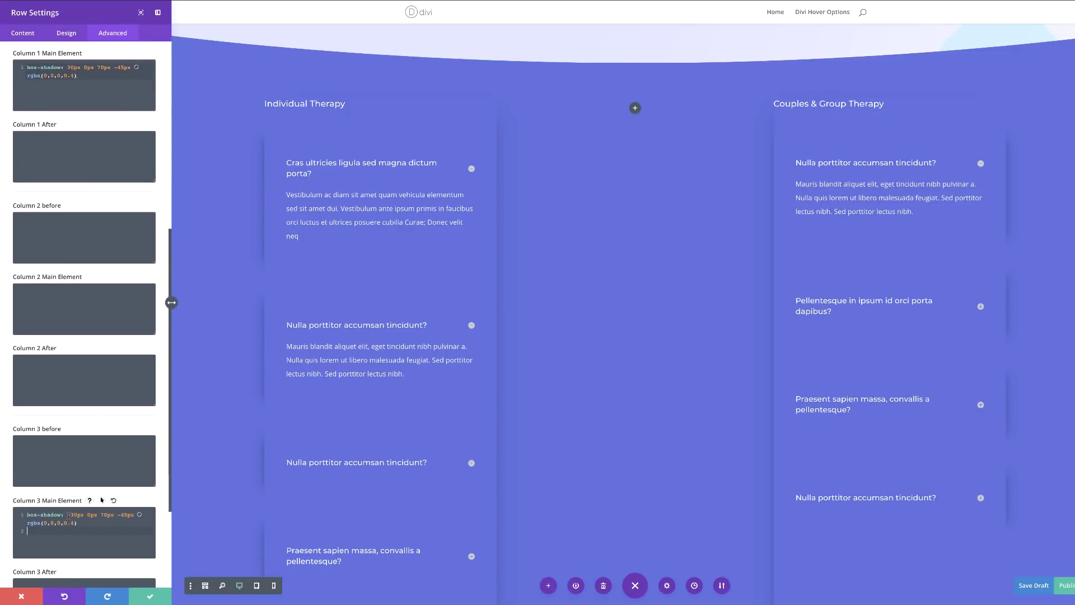
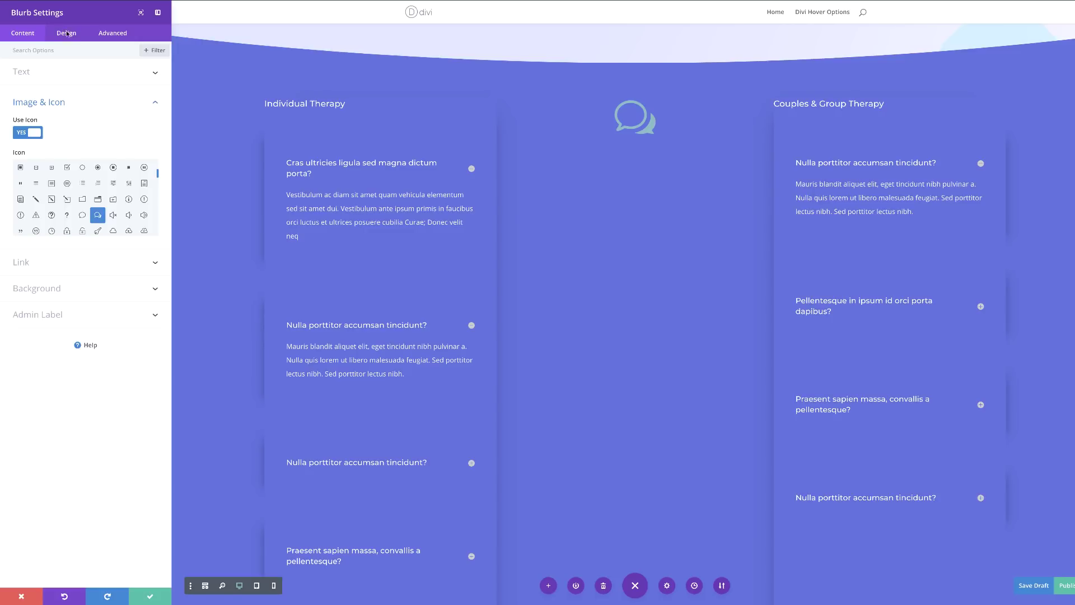
# Set the icon color of the middle column's blurb to rgba(203,241,252,0.37)
pyautogui.click(67, 35)
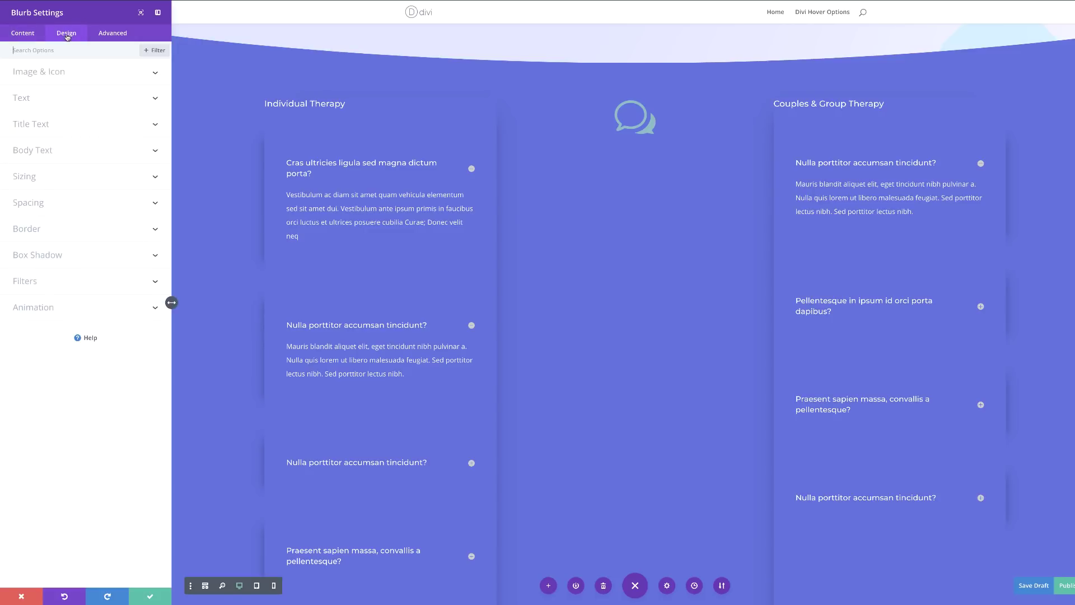
pyautogui.click(64, 73)
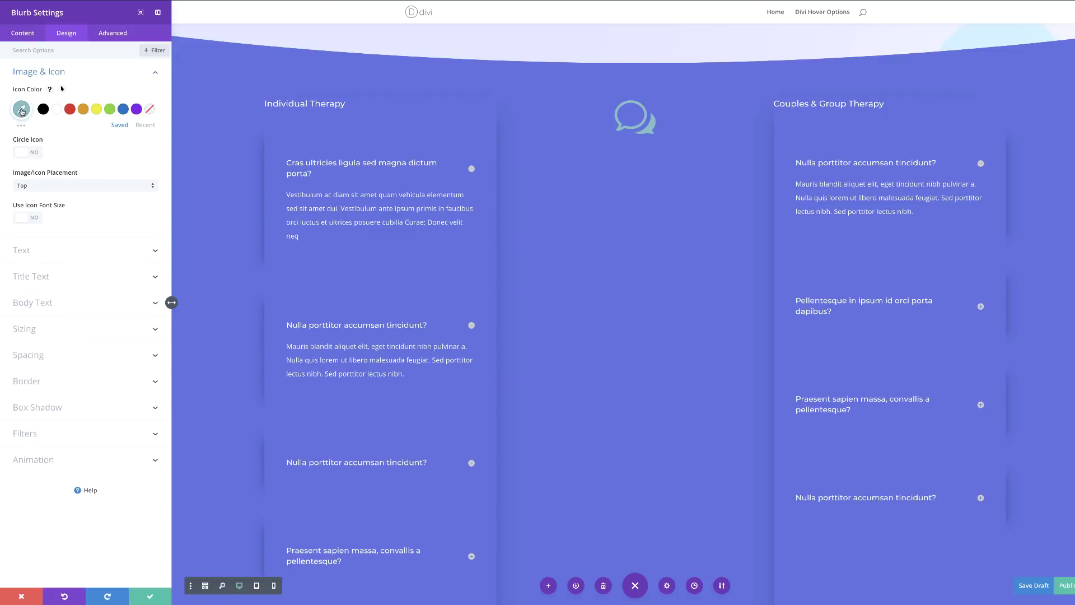
pyautogui.click(23, 111)
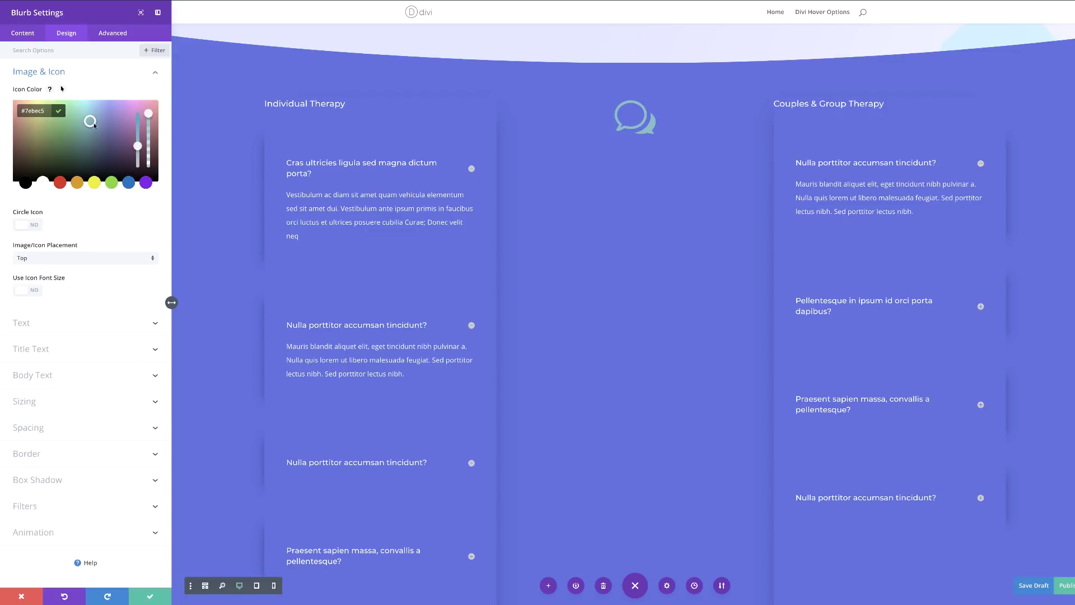
pyautogui.moveTo(149, 115); pyautogui.dragTo(154, 143)
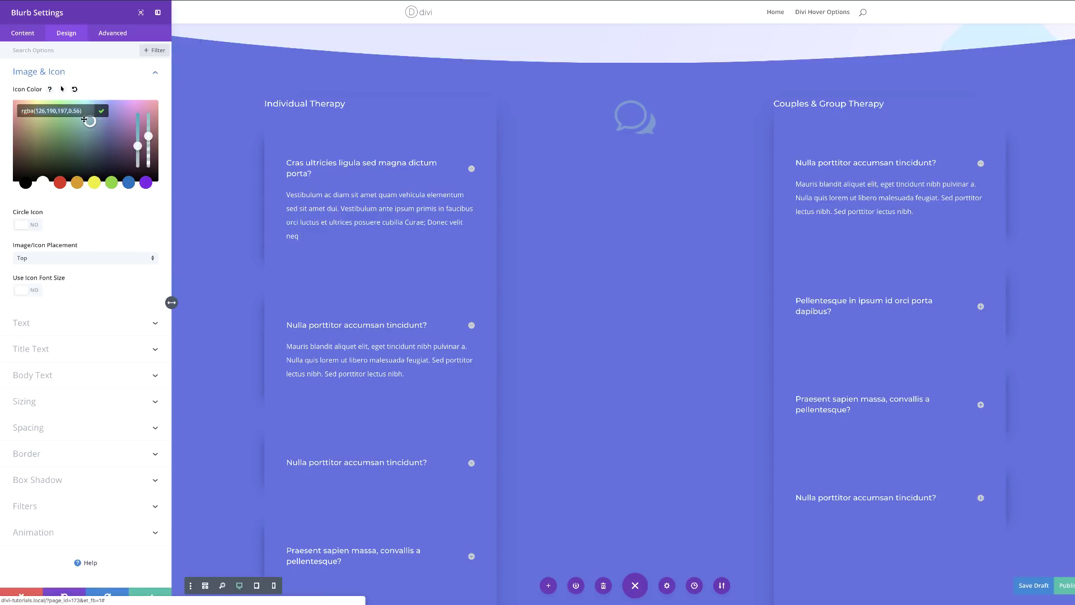
pyautogui.moveTo(84, 119); pyautogui.dragTo(88, 102)
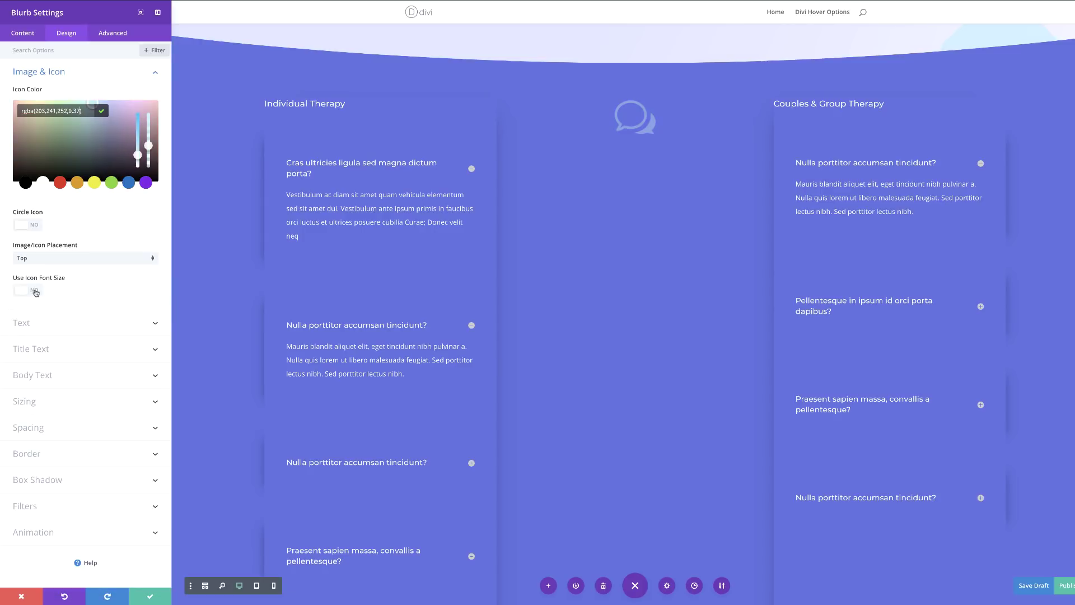
# Enable a custom icon font size for the blurb and set it to 20vw
pyautogui.click(35, 291)
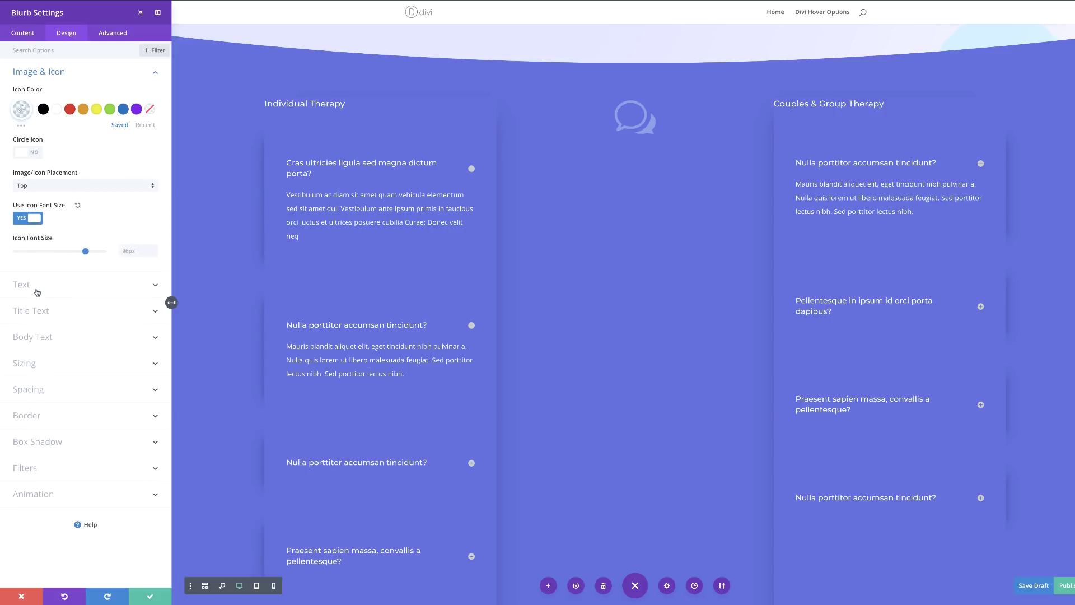
pyautogui.click(127, 251)
pyautogui.write('20vw')
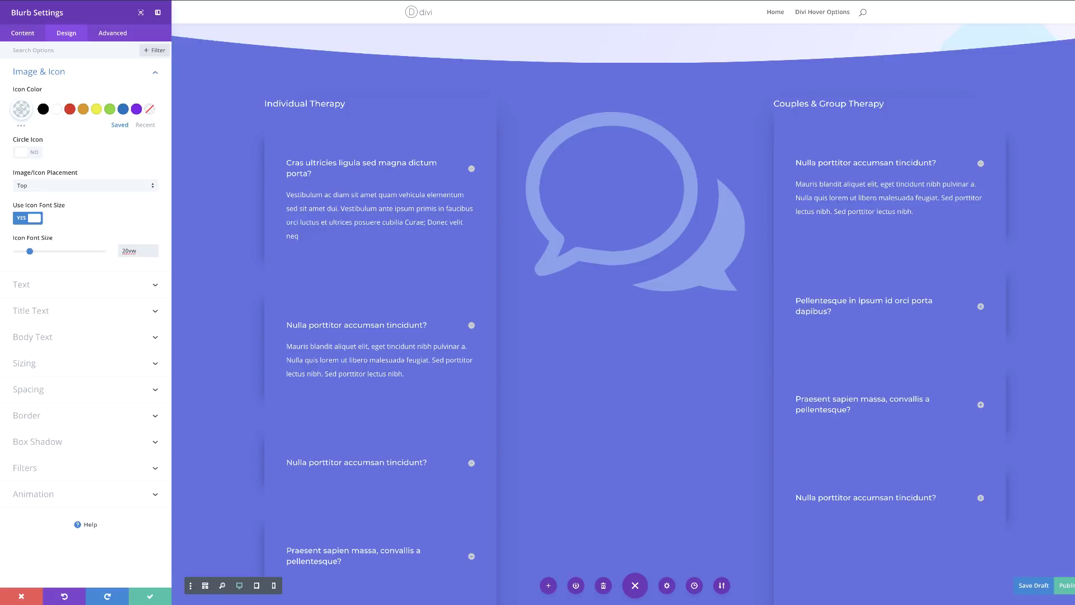
# Set the speech-bubble blurb's bottom margin to 0px and save its settings
pyautogui.click(42, 392)
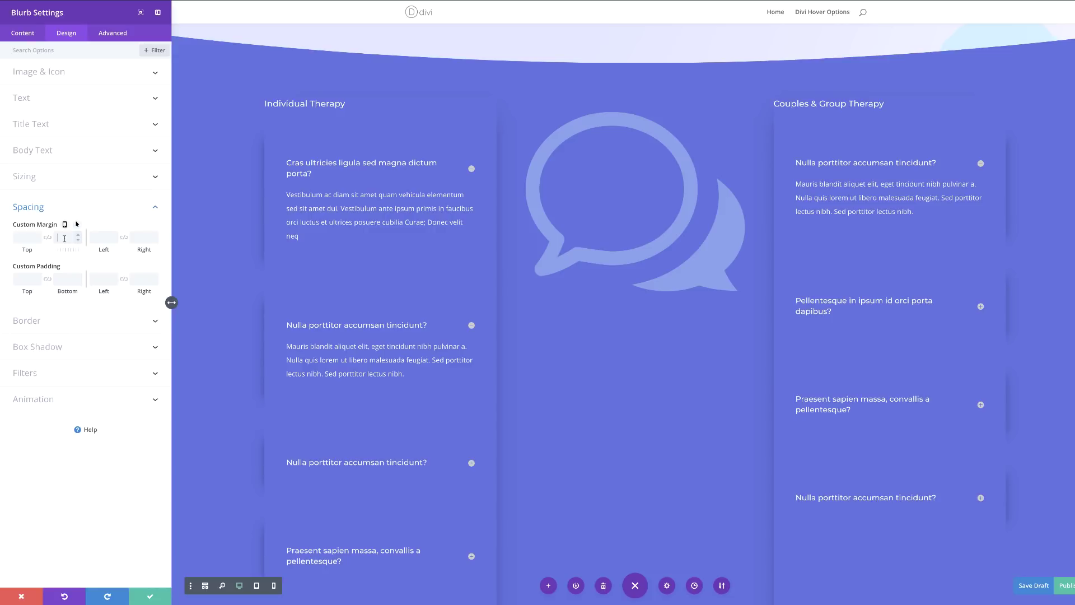
pyautogui.write('0px')
pyautogui.click(151, 596)
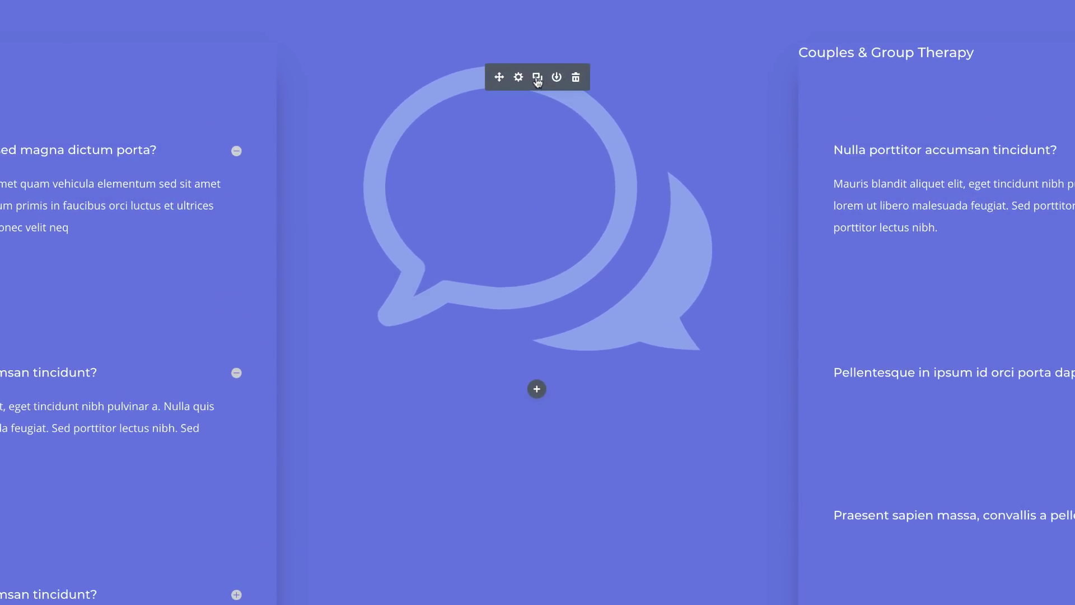
# Duplicate the speech-bubble blurb and change the upper copy's icon to a question mark
pyautogui.click(538, 79)
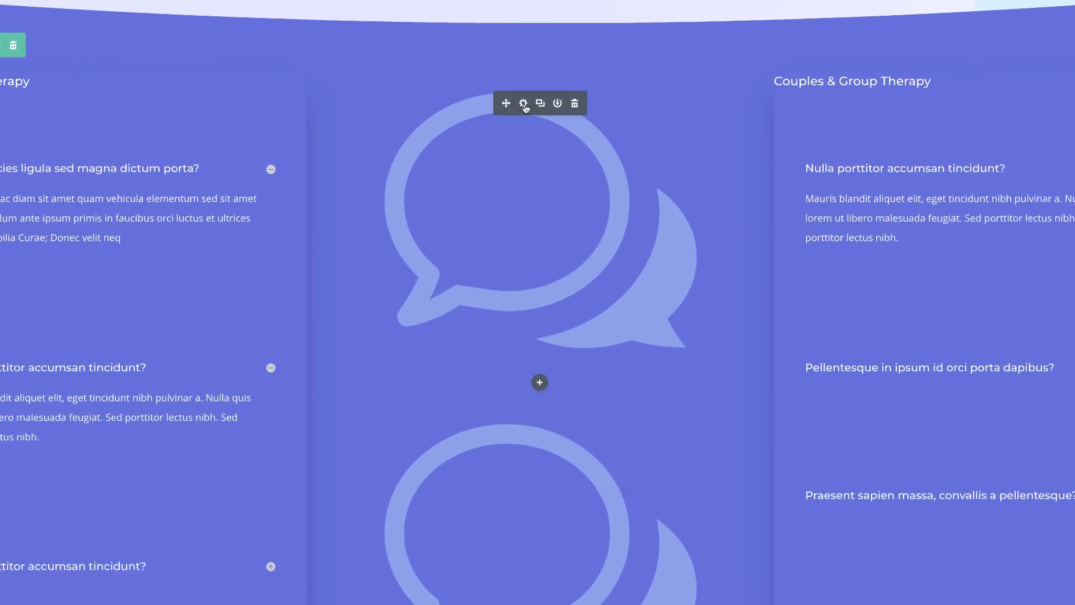
pyautogui.click(508, 19)
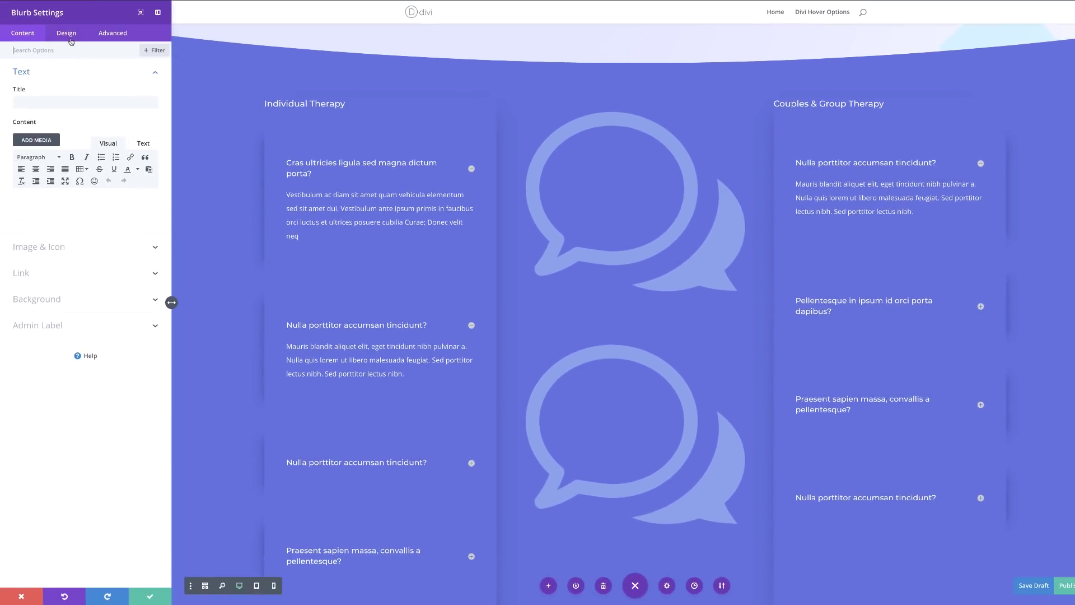
pyautogui.click(53, 247)
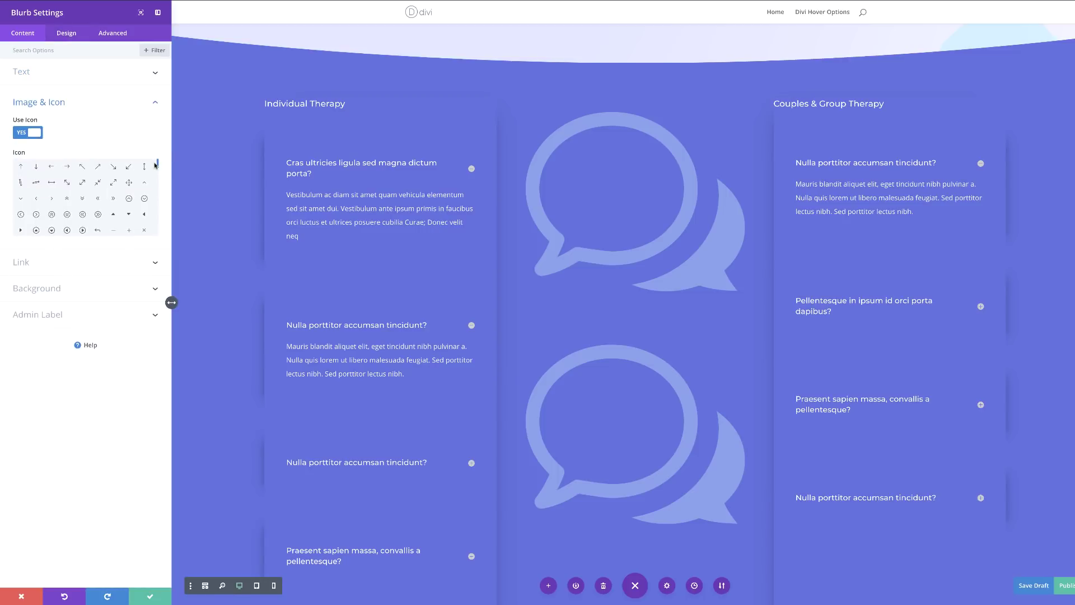
pyautogui.moveTo(157, 167); pyautogui.dragTo(158, 172)
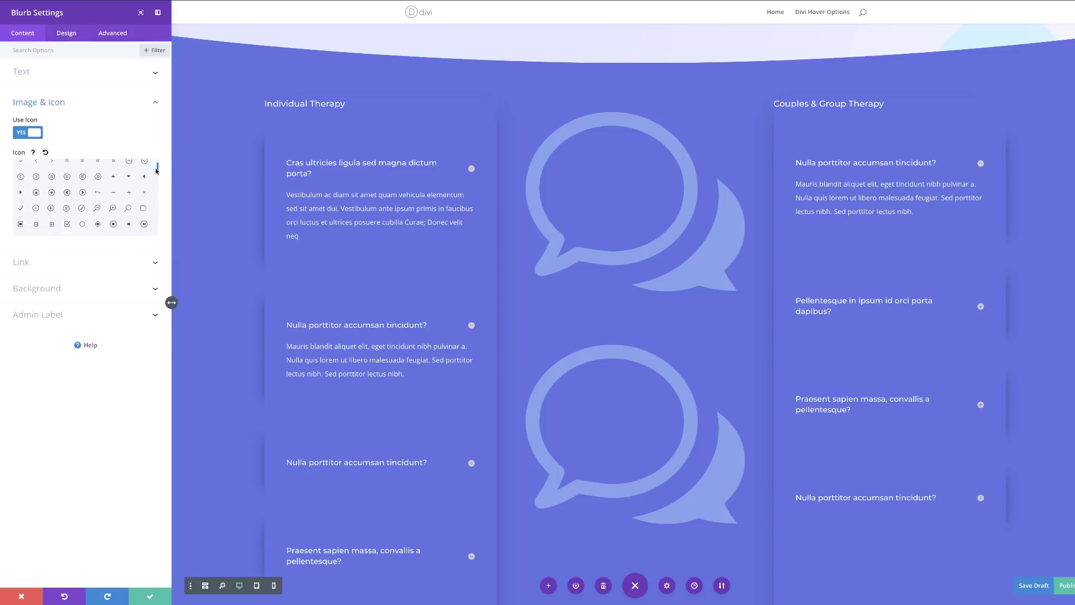
pyautogui.click(67, 227)
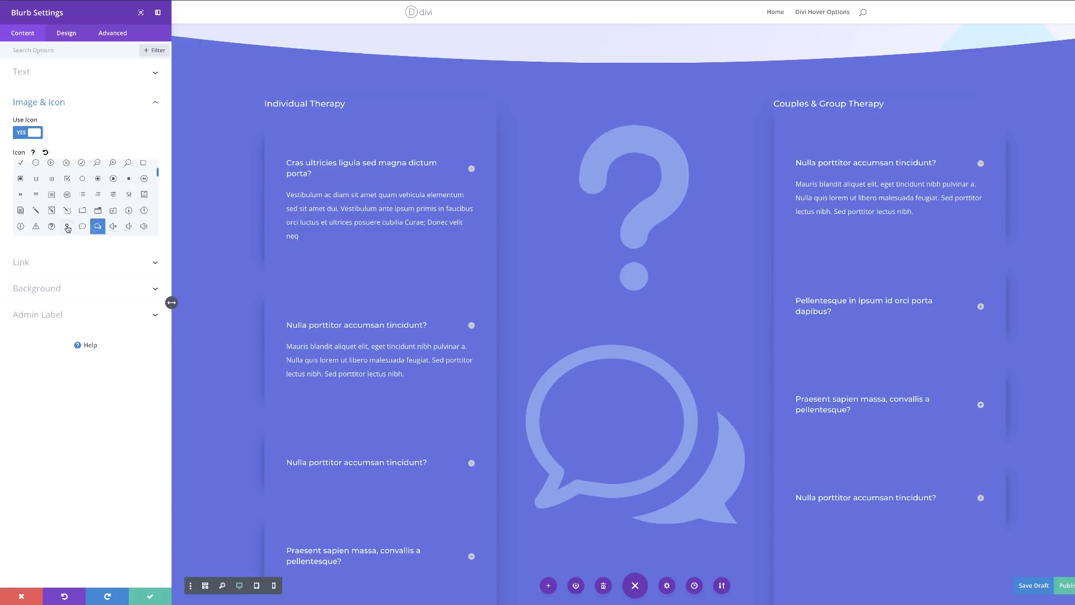
# Set the question-mark blurb's icon font size to 9vw
pyautogui.click(67, 34)
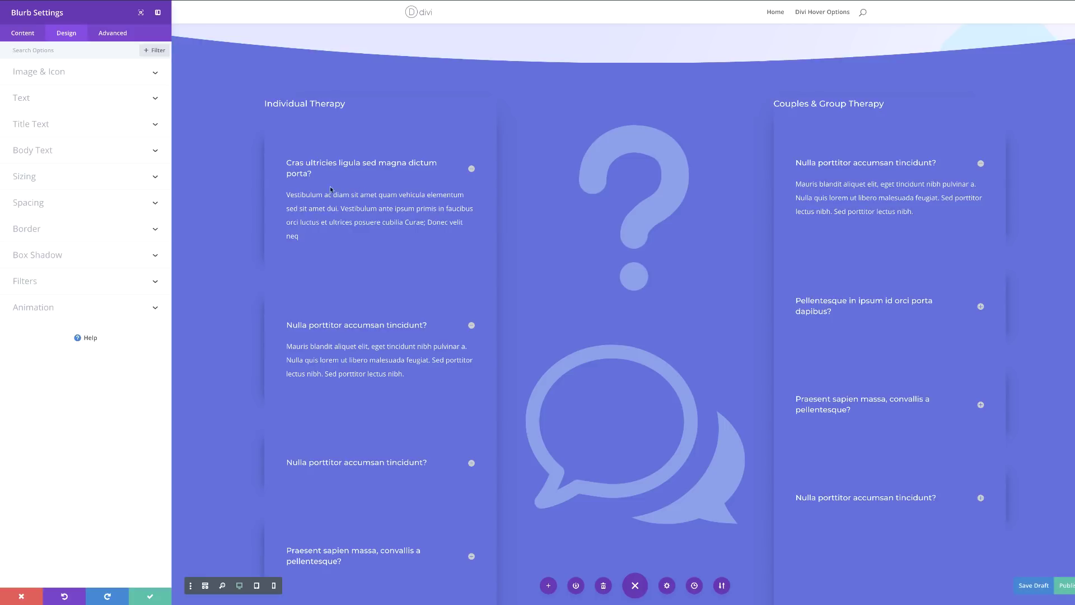
pyautogui.click(52, 74)
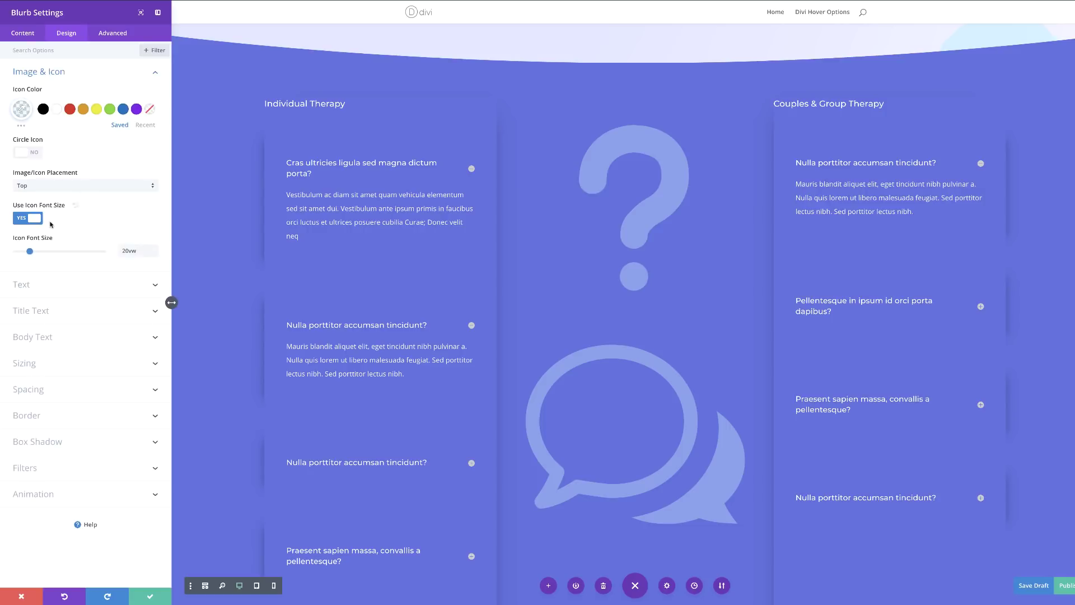
pyautogui.doubleClick(135, 253)
pyautogui.write('9vw')
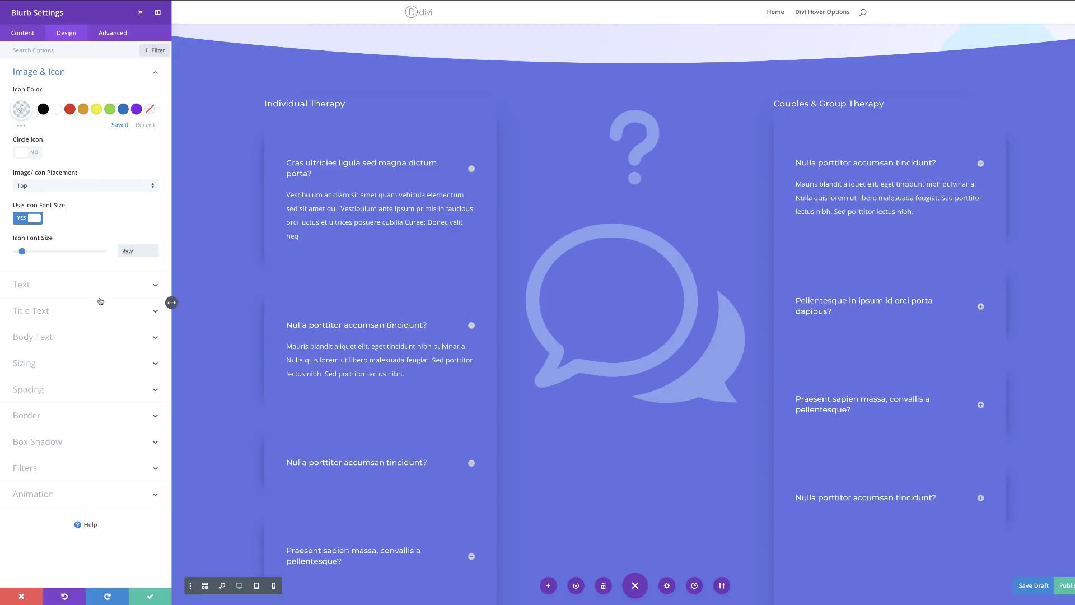
# Set the question-mark blurb's width to 40% and its module alignment to right
pyautogui.click(74, 50)
pyautogui.write('Wid')
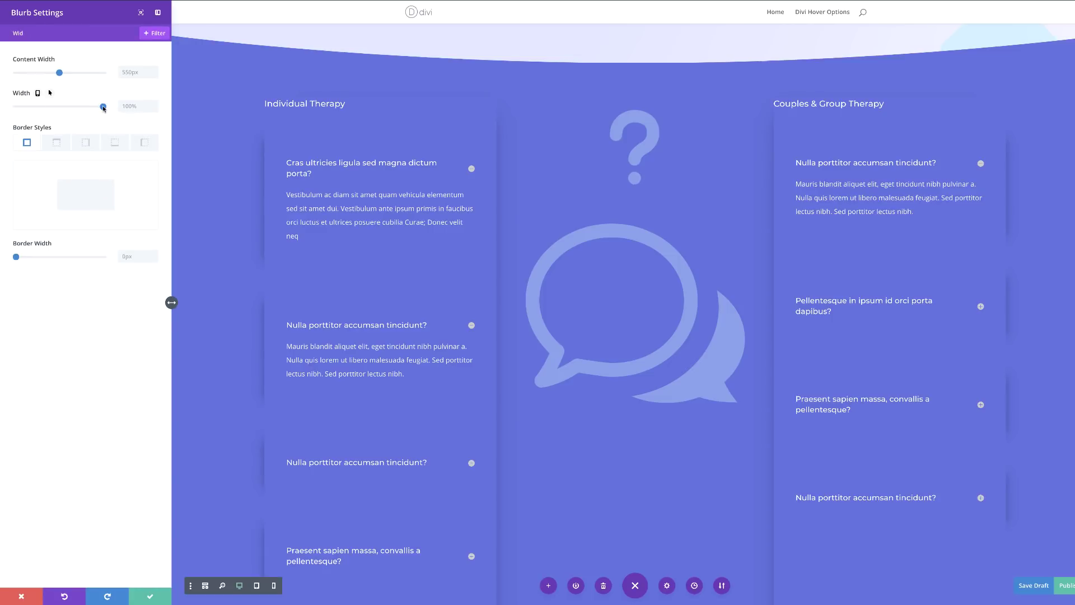
pyautogui.moveTo(94, 107); pyautogui.dragTo(51, 106)
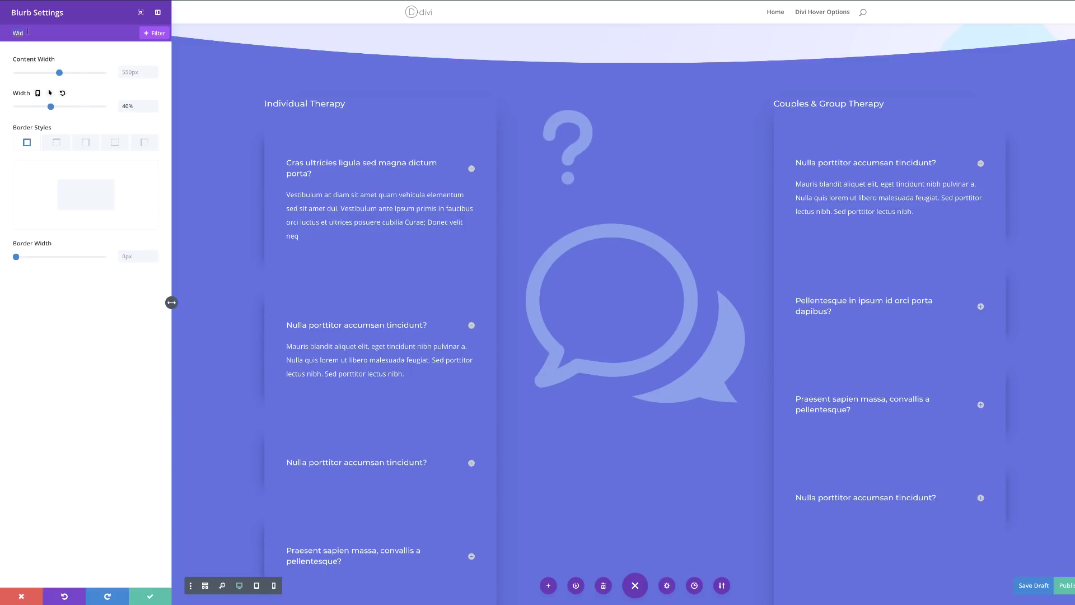
pyautogui.write('Alig')
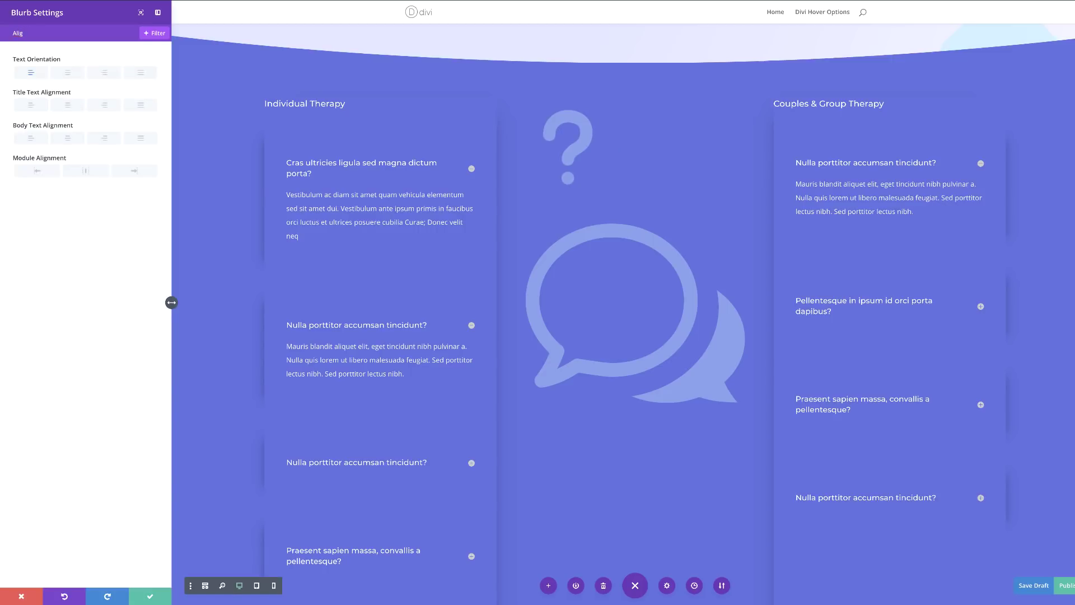
pyautogui.click(136, 172)
# Set the question-mark blurb's bottom margin to -2vw and save its settings
pyautogui.click(34, 32)
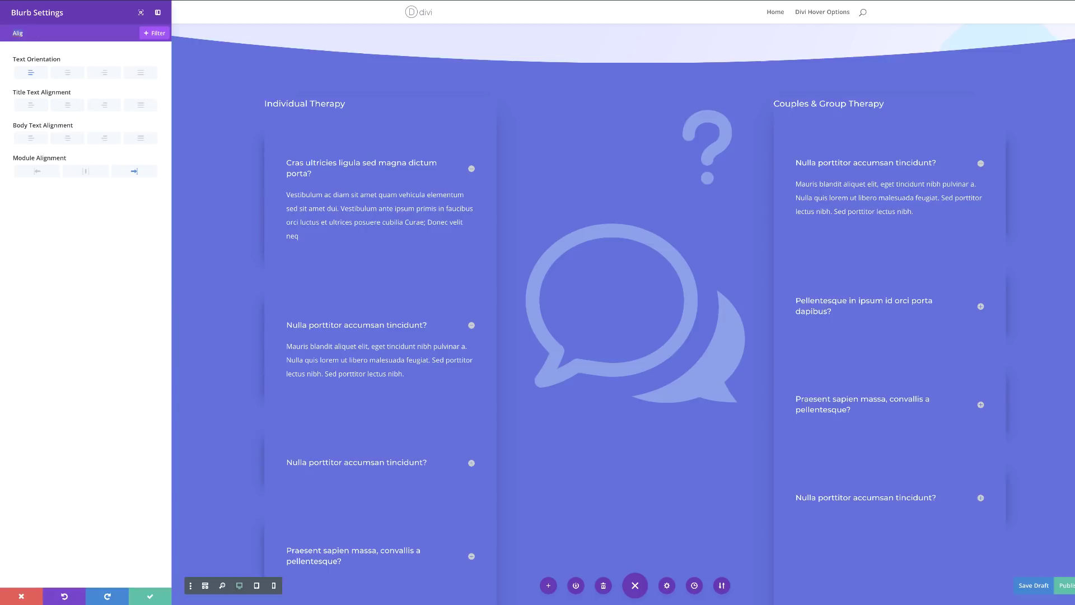
pyautogui.write('Mar')
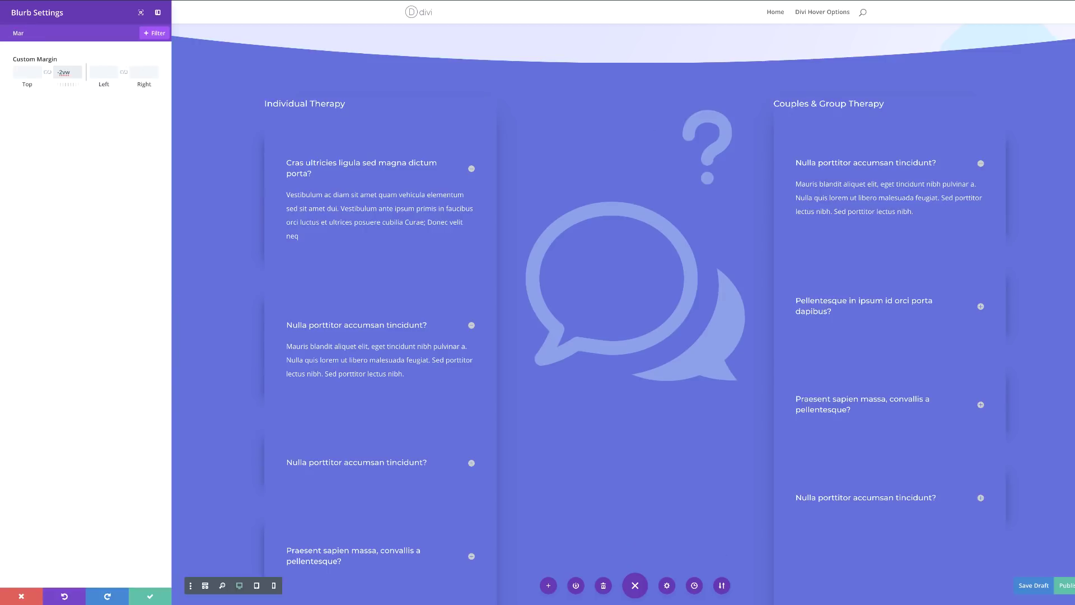
pyautogui.click(150, 597)
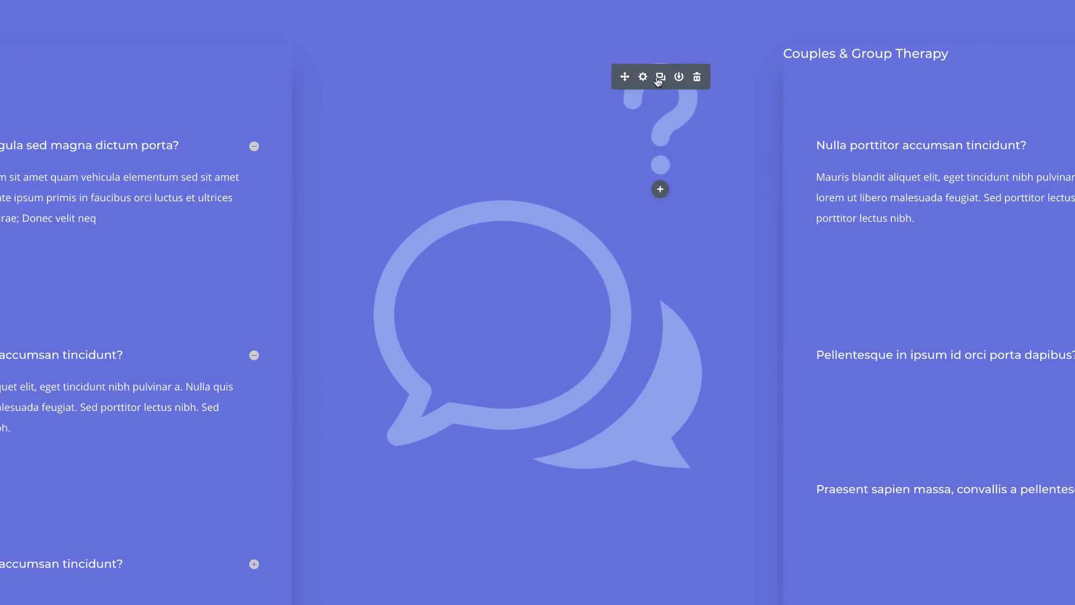
# Duplicate the question-mark blurb and move the copy below the speech-bubble blurb
pyautogui.click(654, 90)
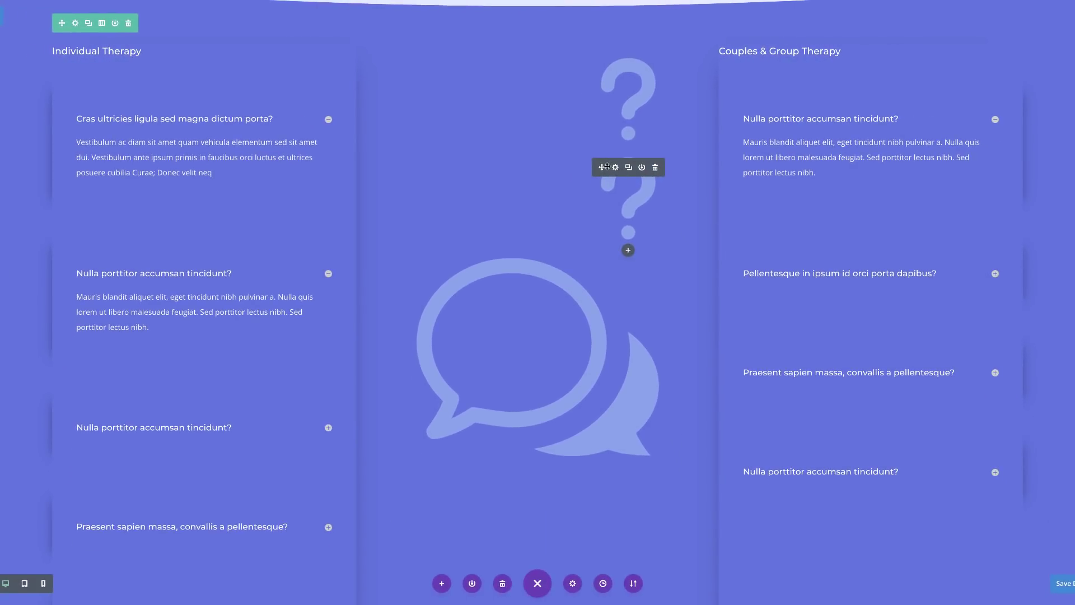
pyautogui.moveTo(575, 455); pyautogui.dragTo(564, 408)
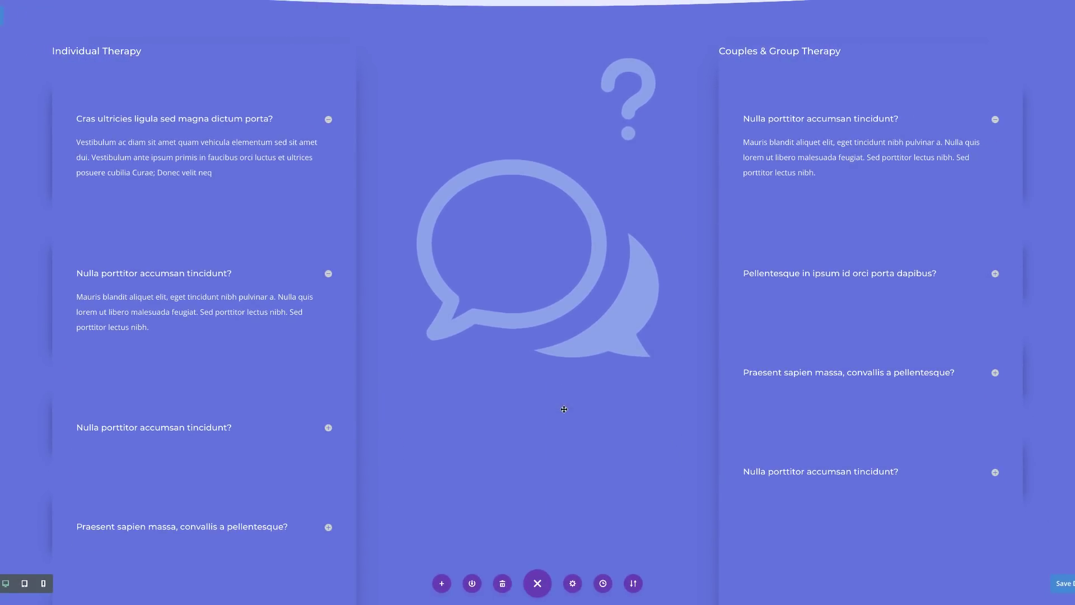
pyautogui.scroll(-5, 537, 385)
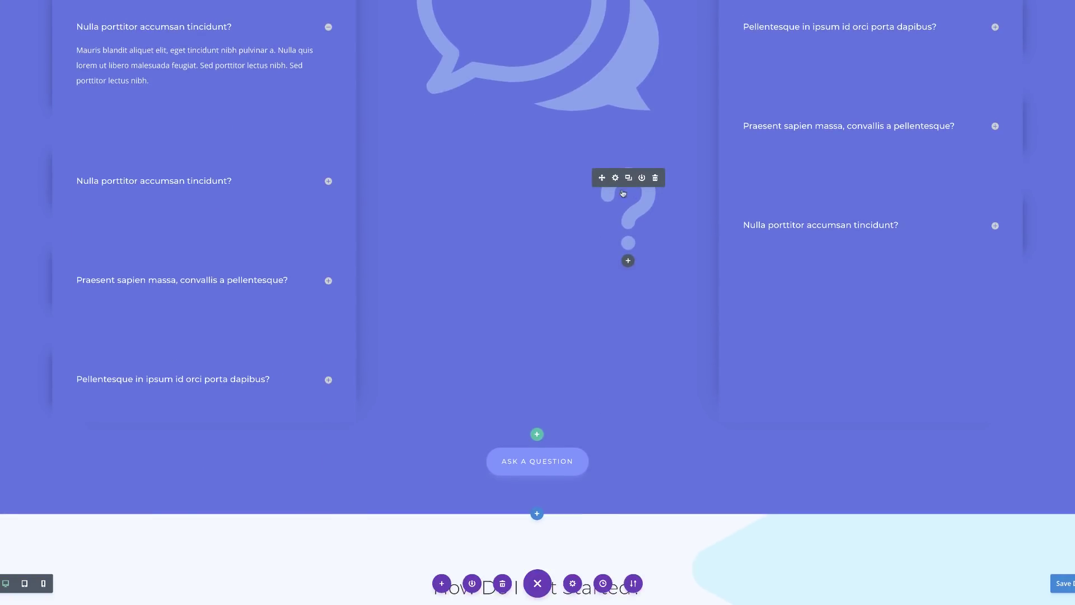
# Set the module alignment of the question-mark blurb below the speech bubbles to left
pyautogui.click(615, 178)
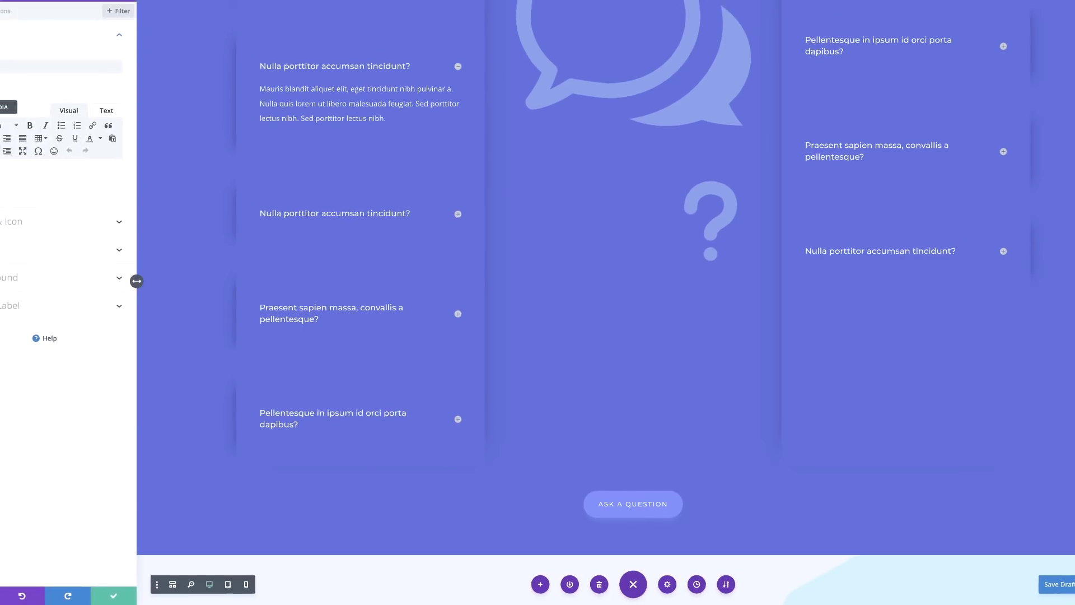
pyautogui.click(66, 33)
pyautogui.click(49, 178)
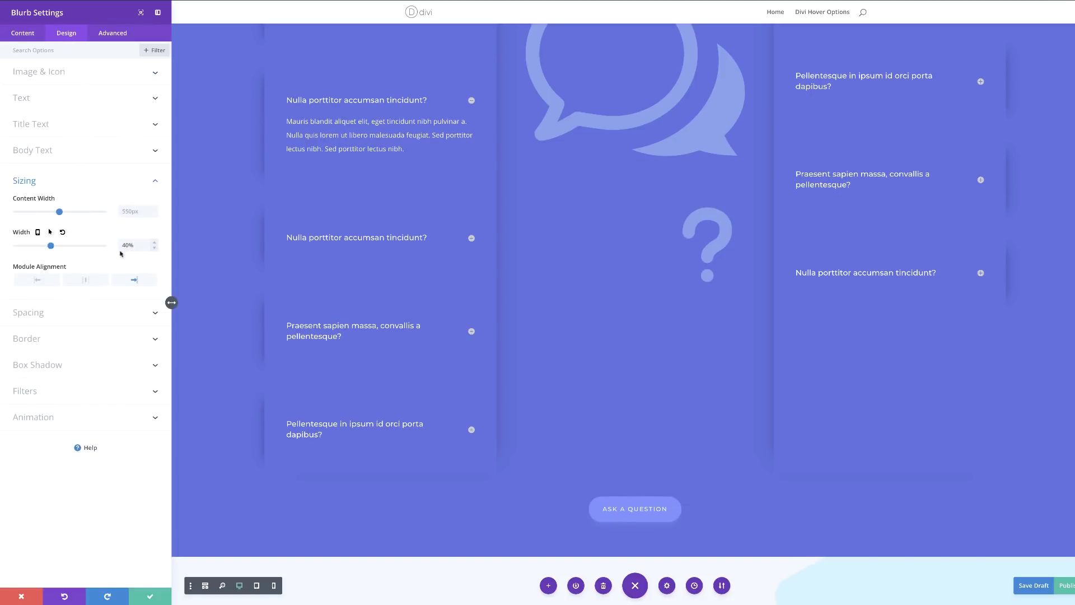
pyautogui.click(40, 282)
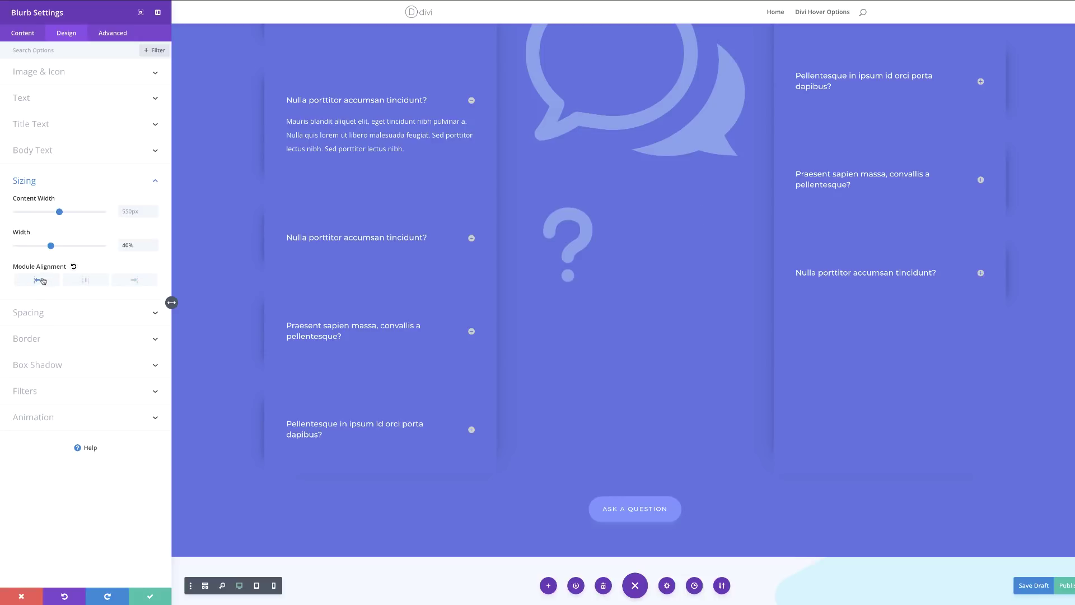
# Set the lower question-mark blurb's top margin to -4vw and save its settings
pyautogui.click(41, 318)
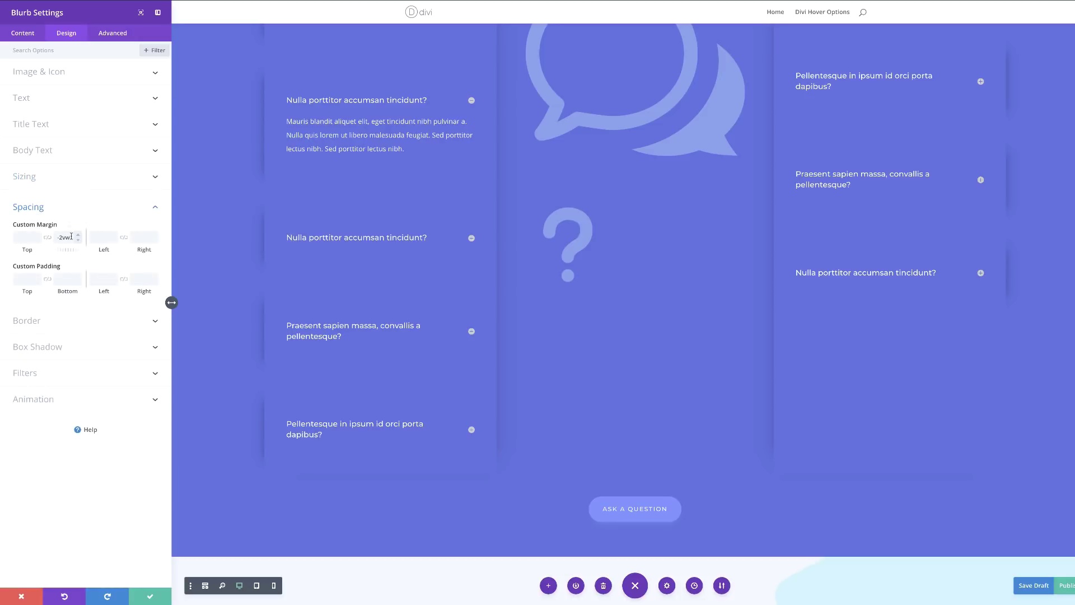
pyautogui.click(25, 236)
pyautogui.write('-4vw')
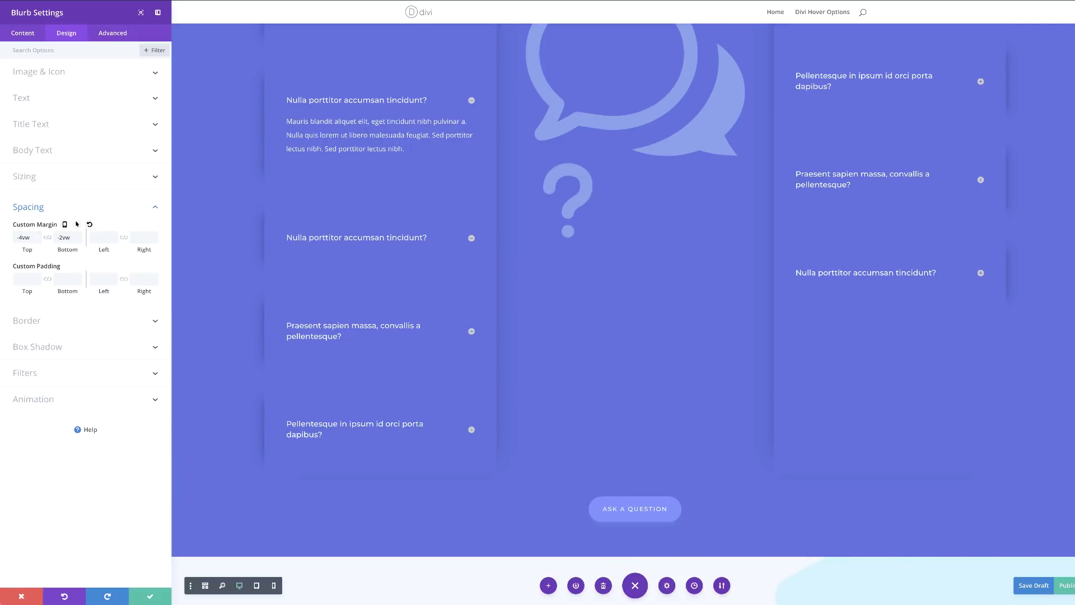
pyautogui.click(150, 596)
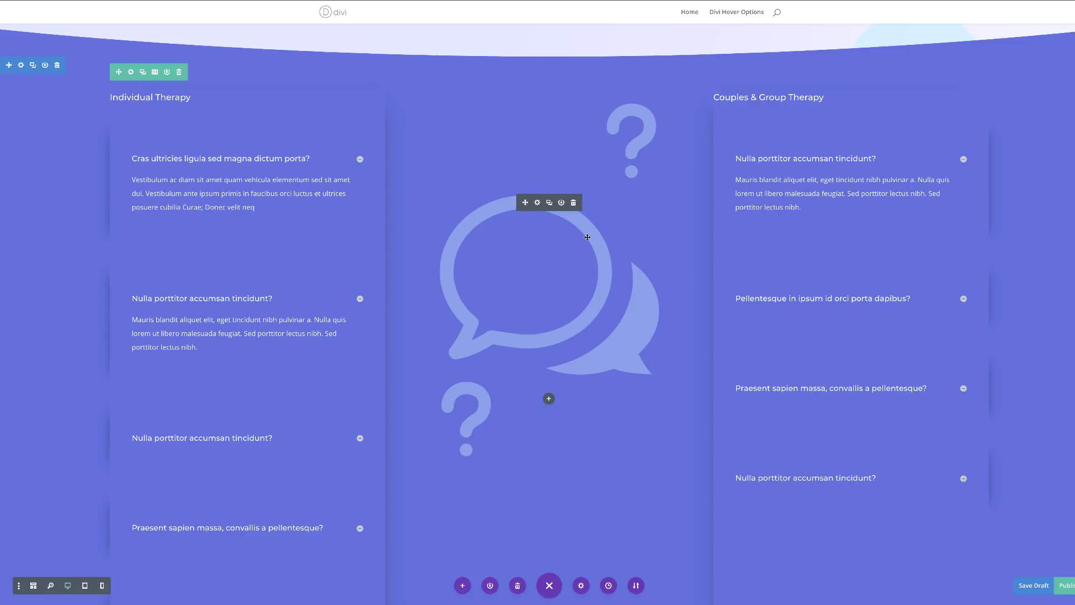
# Add the custom CSS "margin: auto" to the main element of the FAQ row's column 2 and save the row
pyautogui.moveTo(539, 208); pyautogui.dragTo(197, 73)
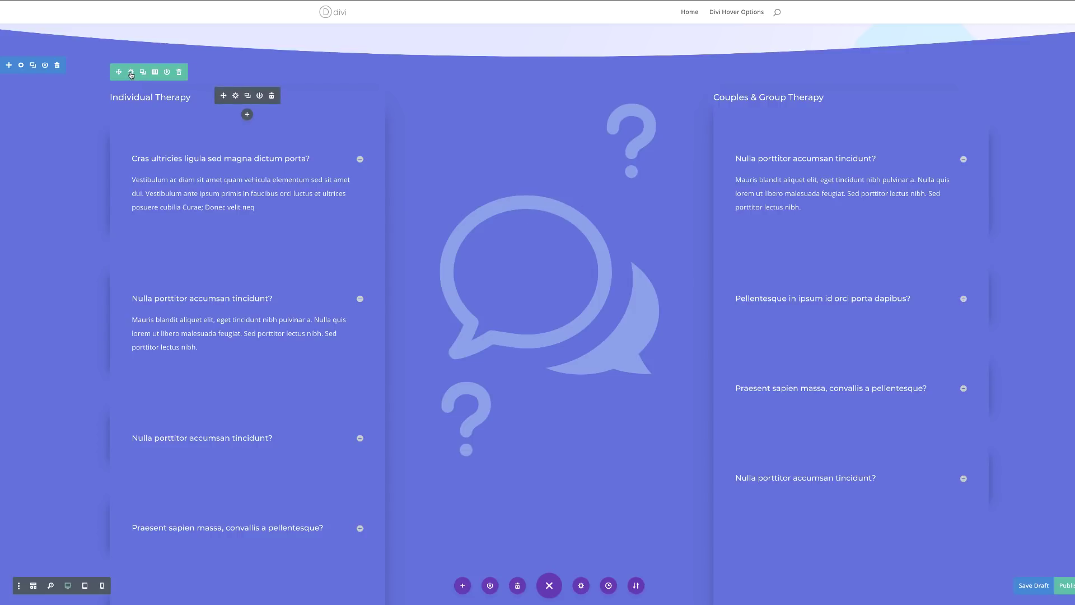
pyautogui.click(131, 73)
pyautogui.click(113, 35)
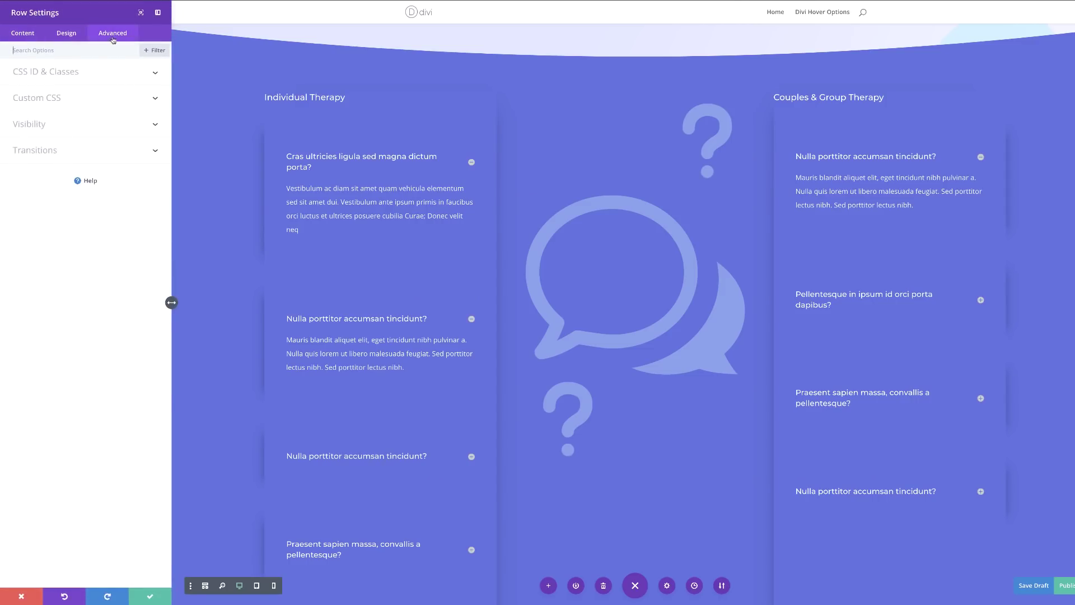
pyautogui.click(53, 97)
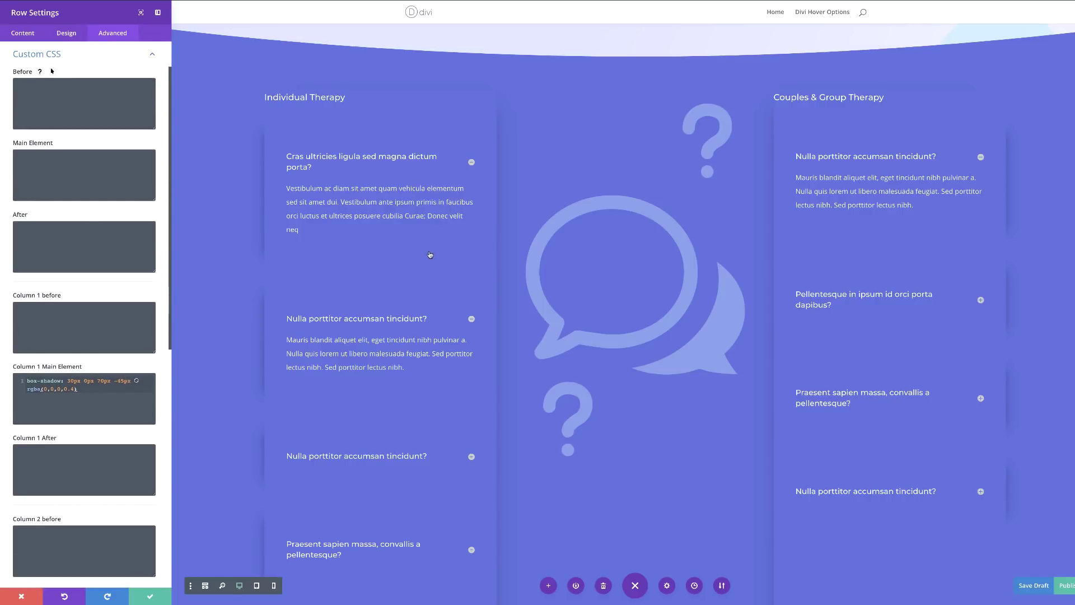
pyautogui.scroll(-3, 77, 439)
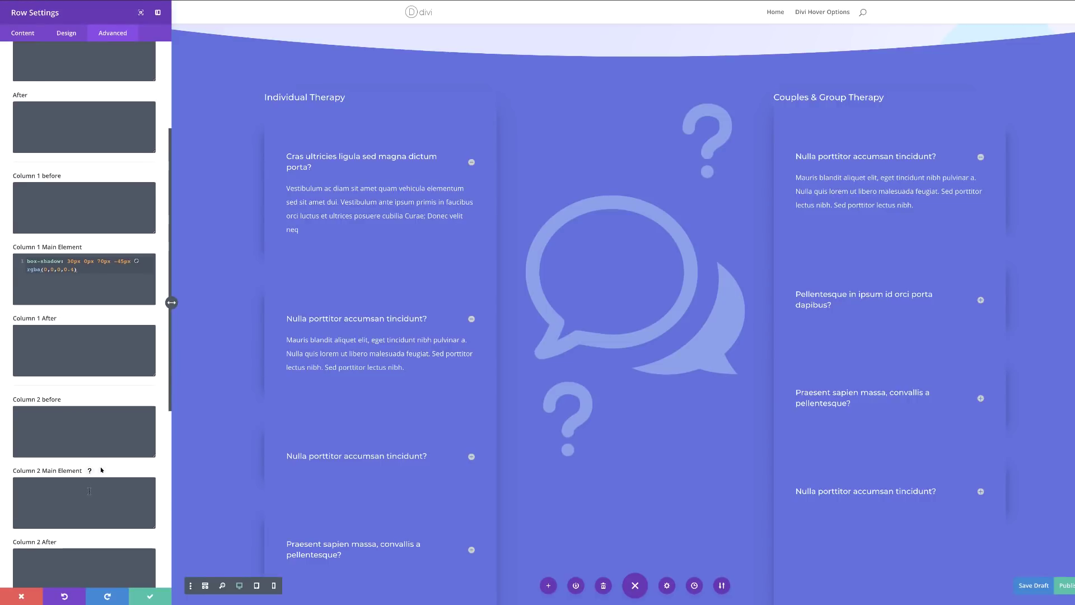
pyautogui.write('margin: auto')
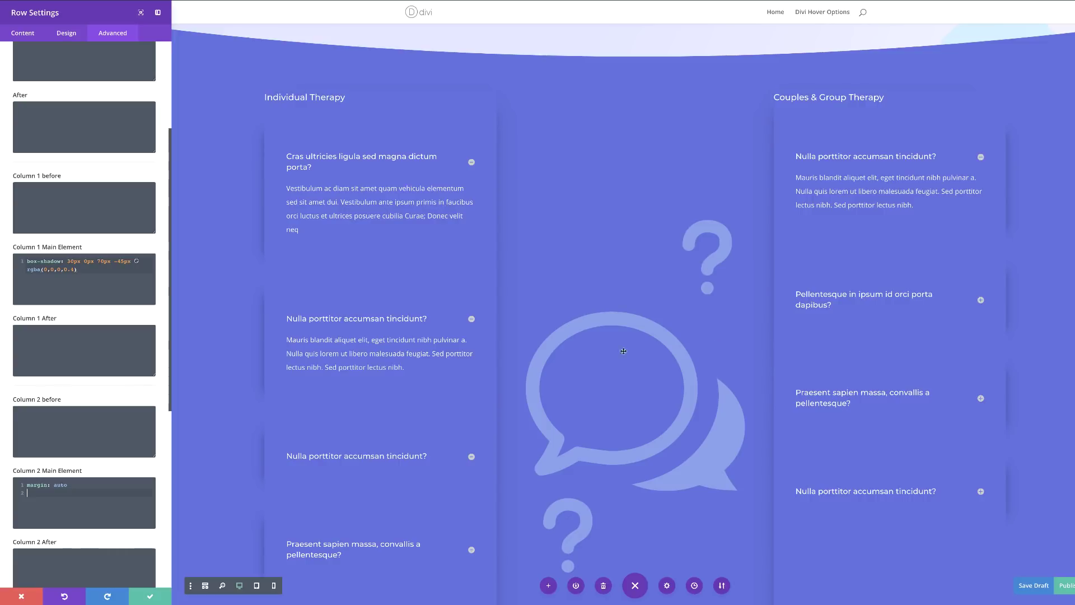
pyautogui.click(150, 596)
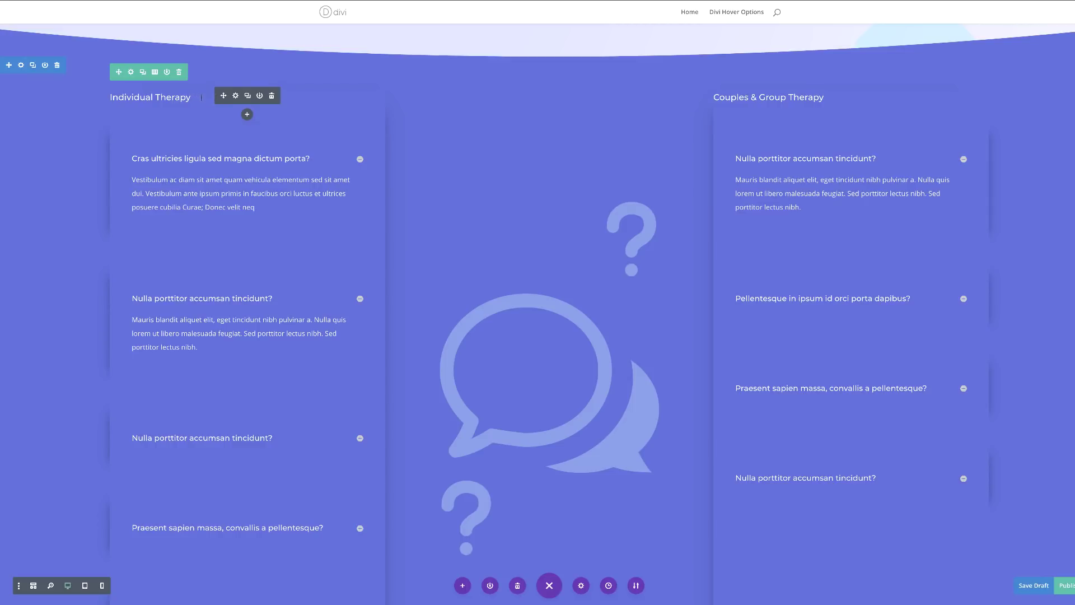
# Select the Individual Therapy and Couples & Group Therapy headings together, center their text orientation and save the changes
pyautogui.click(177, 98)
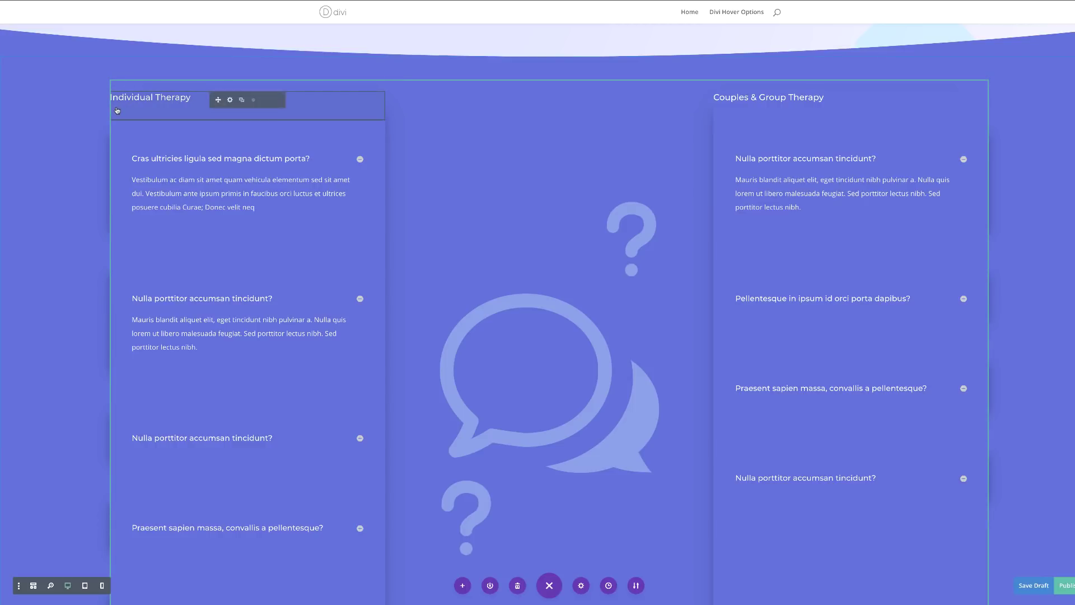
pyautogui.click(725, 115)
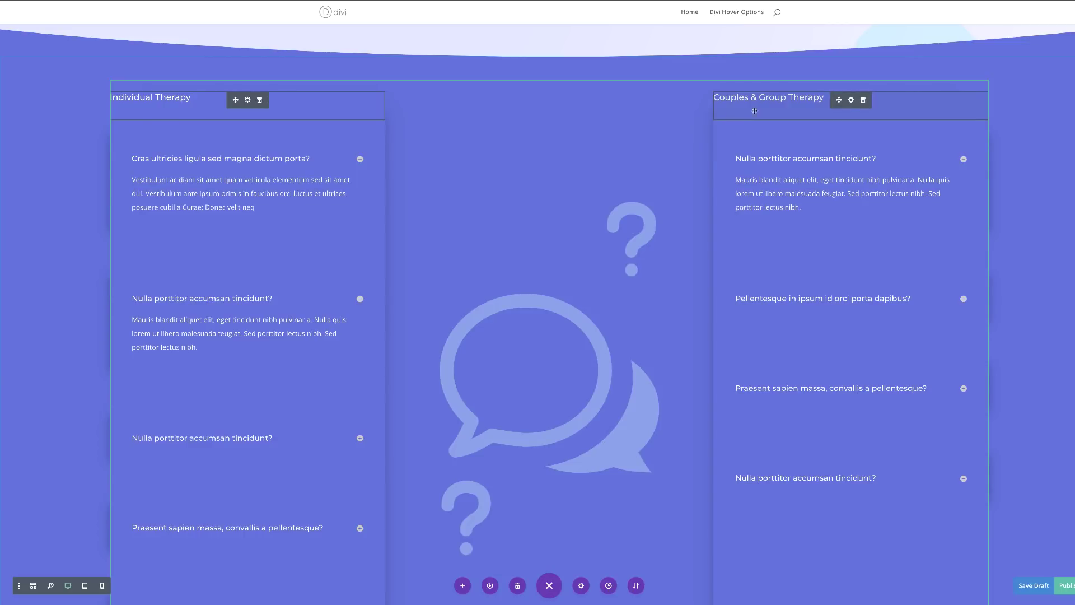
pyautogui.click(248, 100)
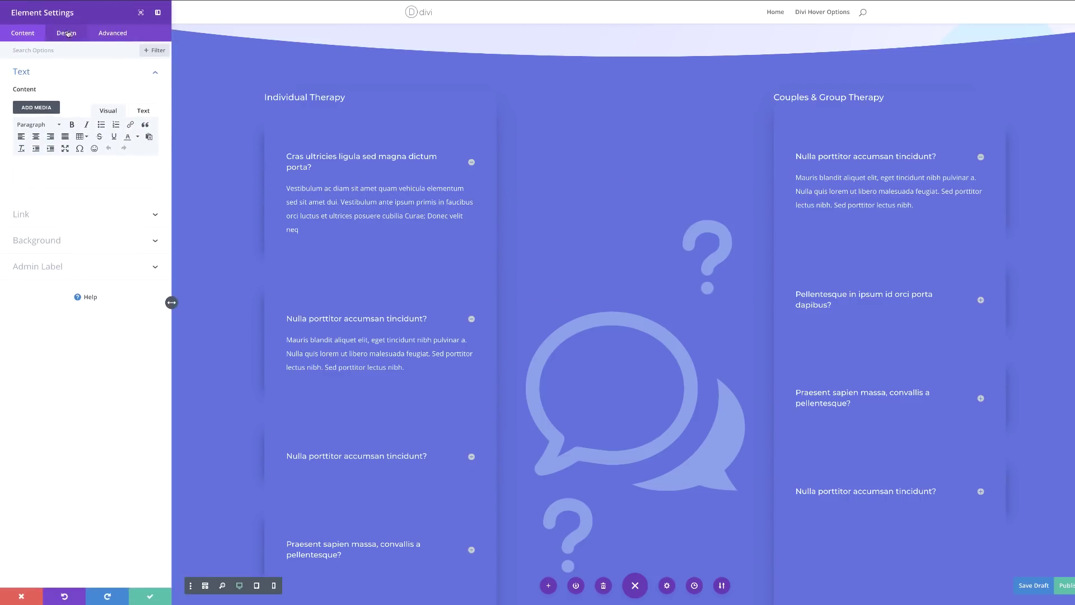
pyautogui.click(67, 33)
pyautogui.click(26, 74)
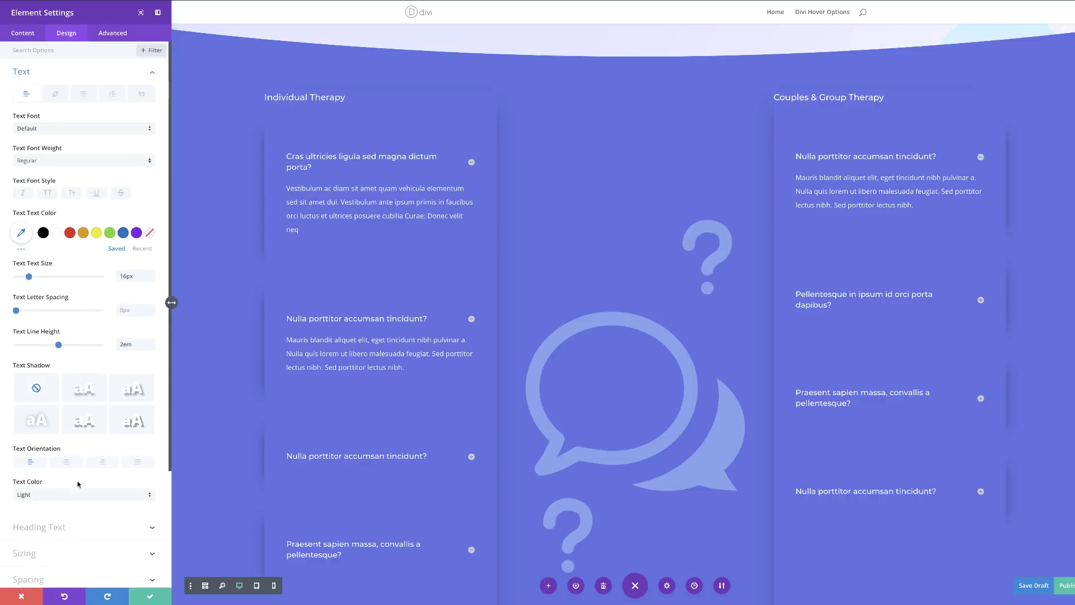
pyautogui.click(67, 463)
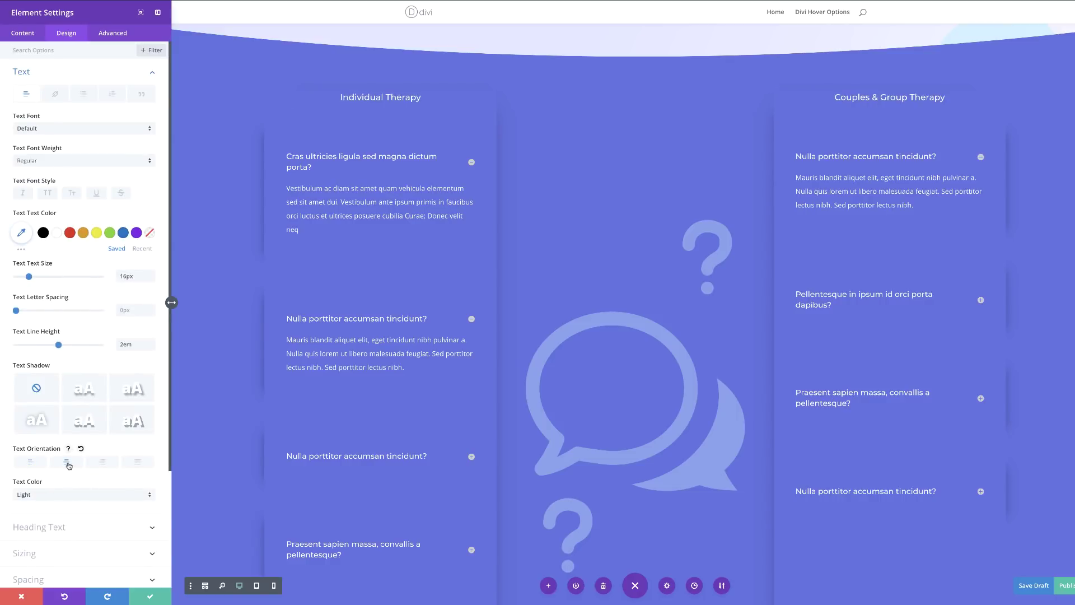
pyautogui.click(153, 597)
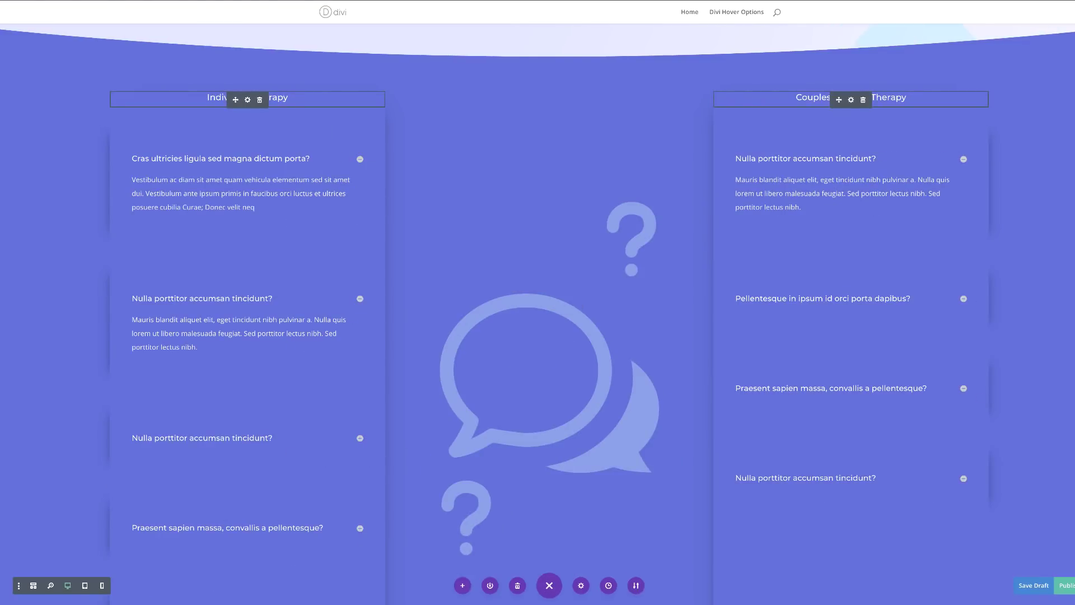
pyautogui.hotkey('ctrl', 's')
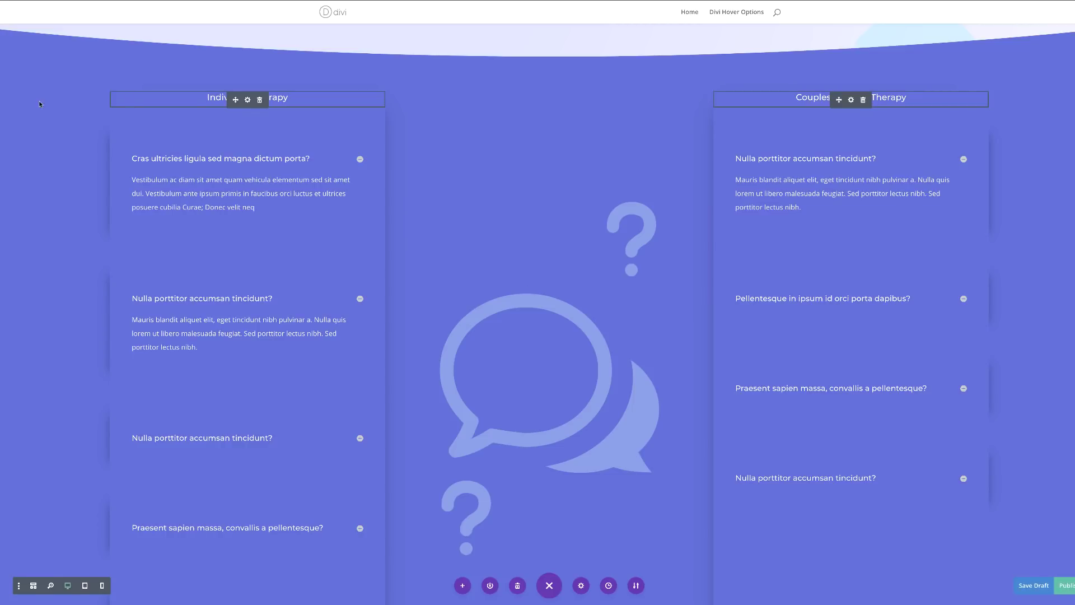
# Add a background gradient to the FAQ section and set its first color to #616ce1
pyautogui.click(18, 66)
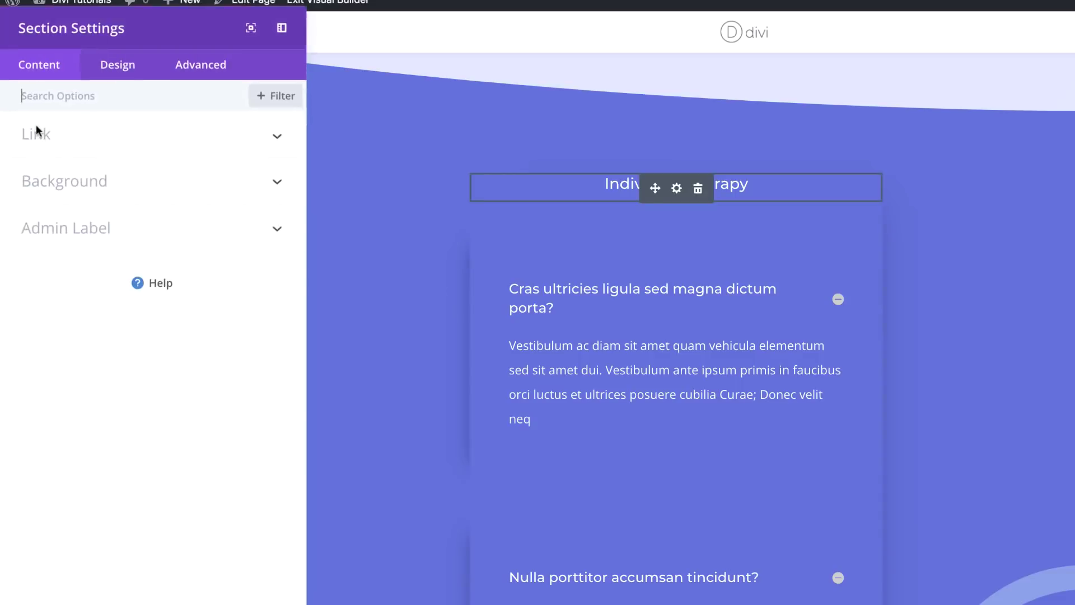
pyautogui.click(67, 182)
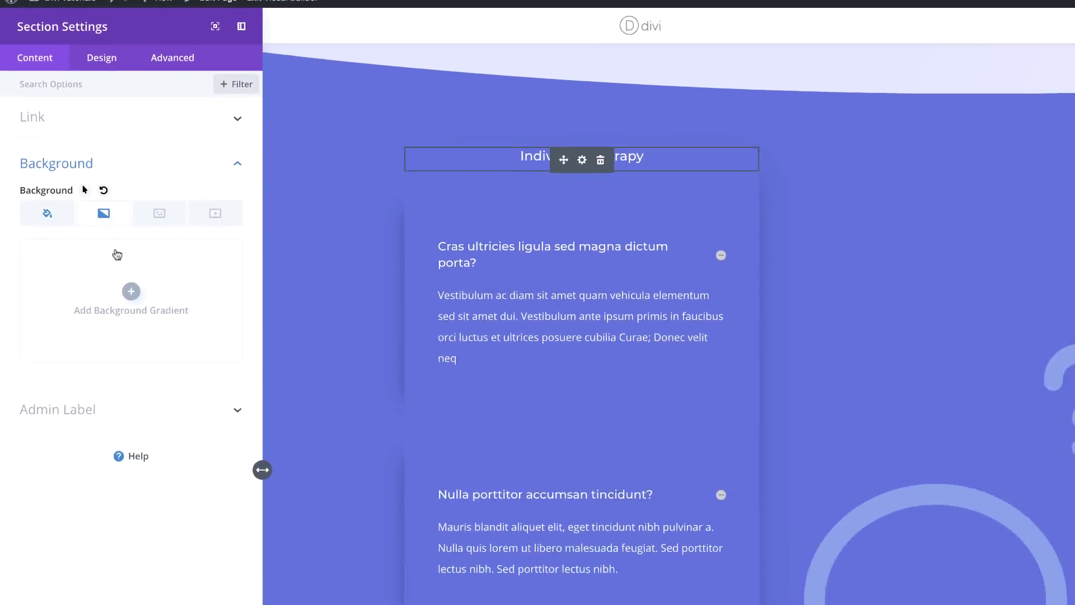
pyautogui.click(131, 291)
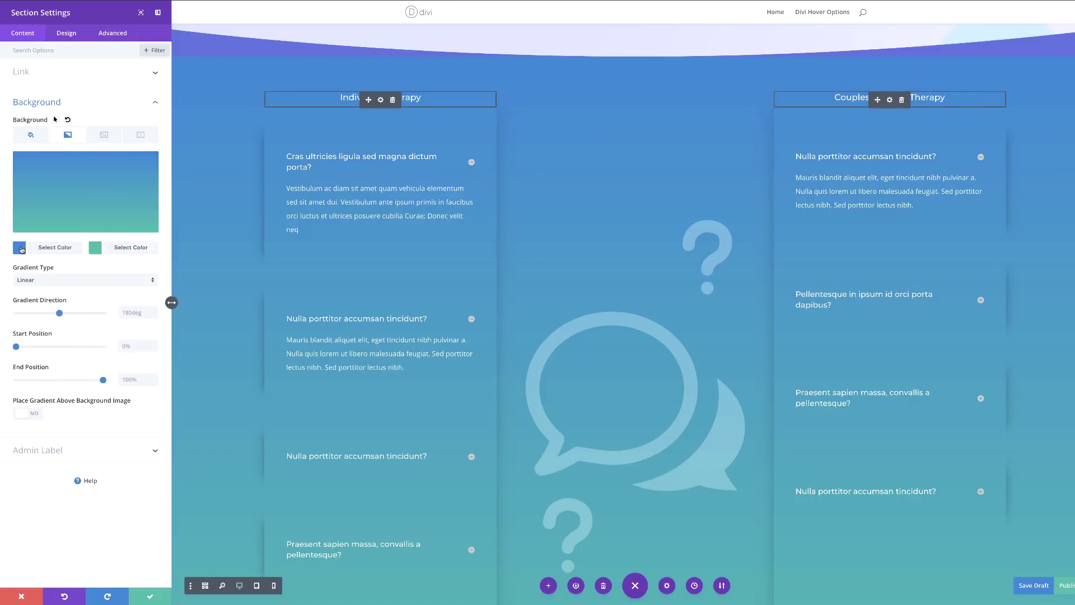
pyautogui.click(20, 248)
pyautogui.moveTo(24, 162); pyautogui.dragTo(50, 160)
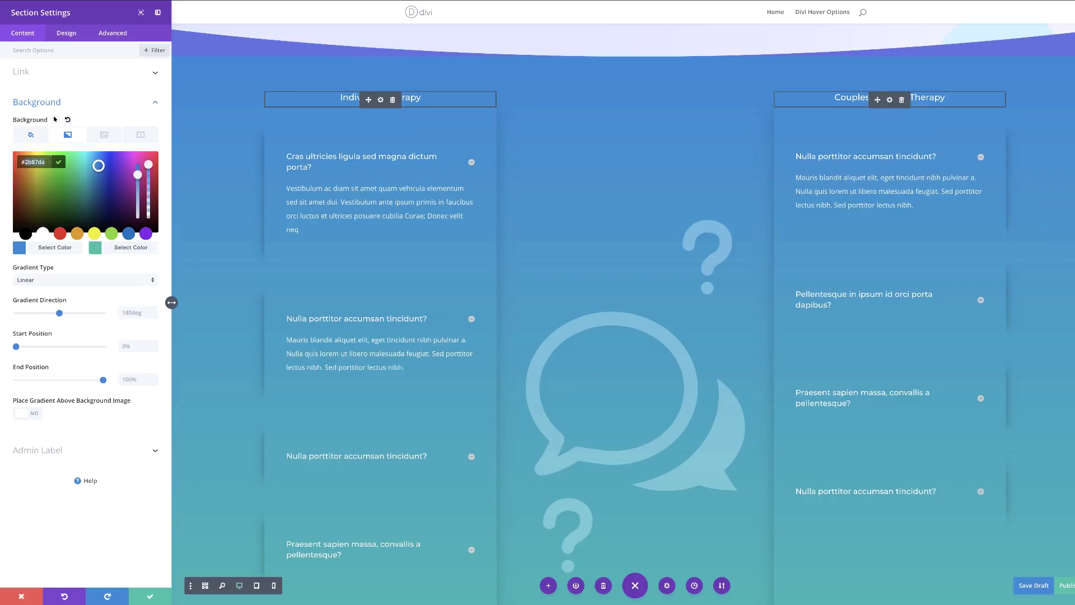
pyautogui.write('#616ce1')
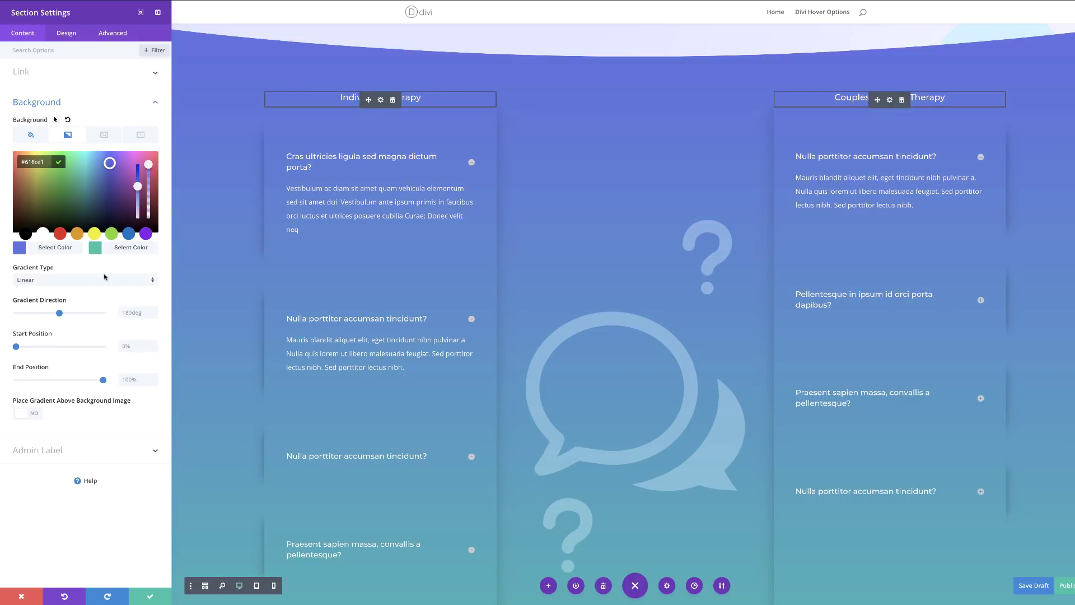
# Set the FAQ section gradient's second color to #3846e0 and save the section settings
pyautogui.click(98, 248)
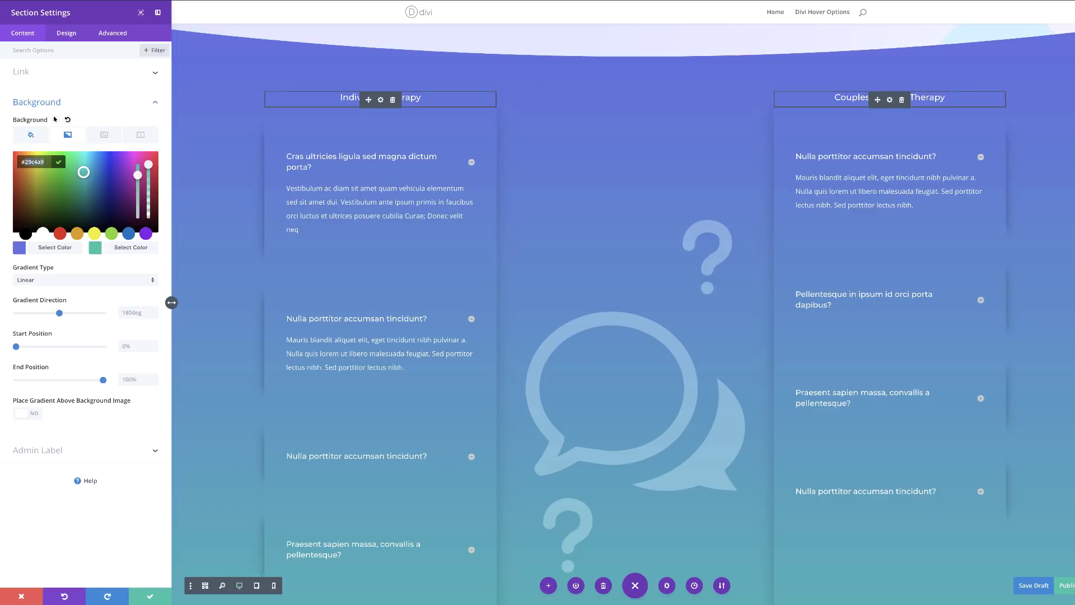
pyautogui.write('#3846e0')
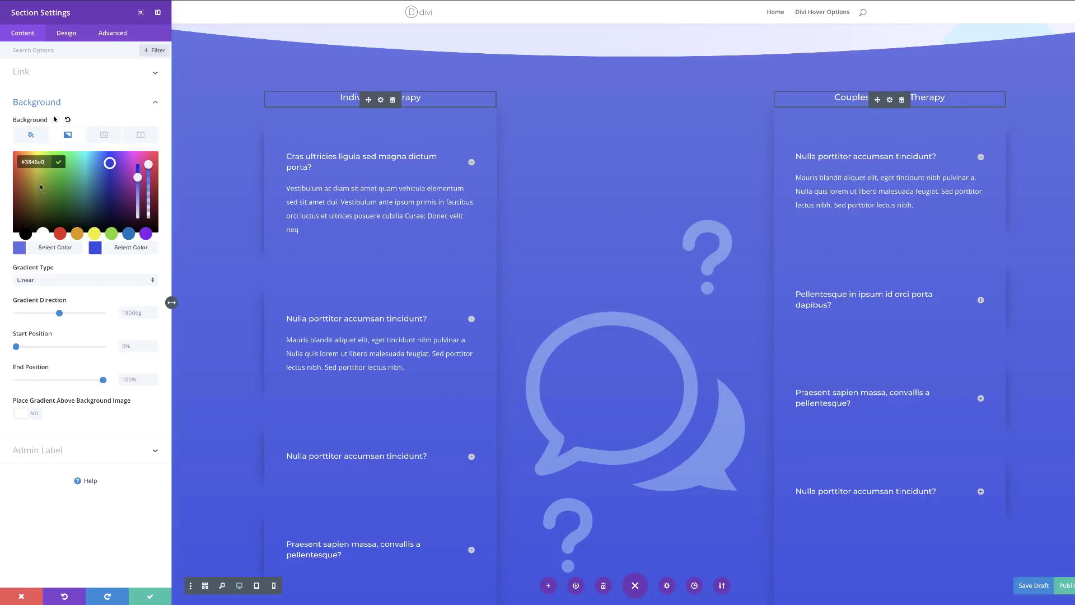
pyautogui.click(150, 599)
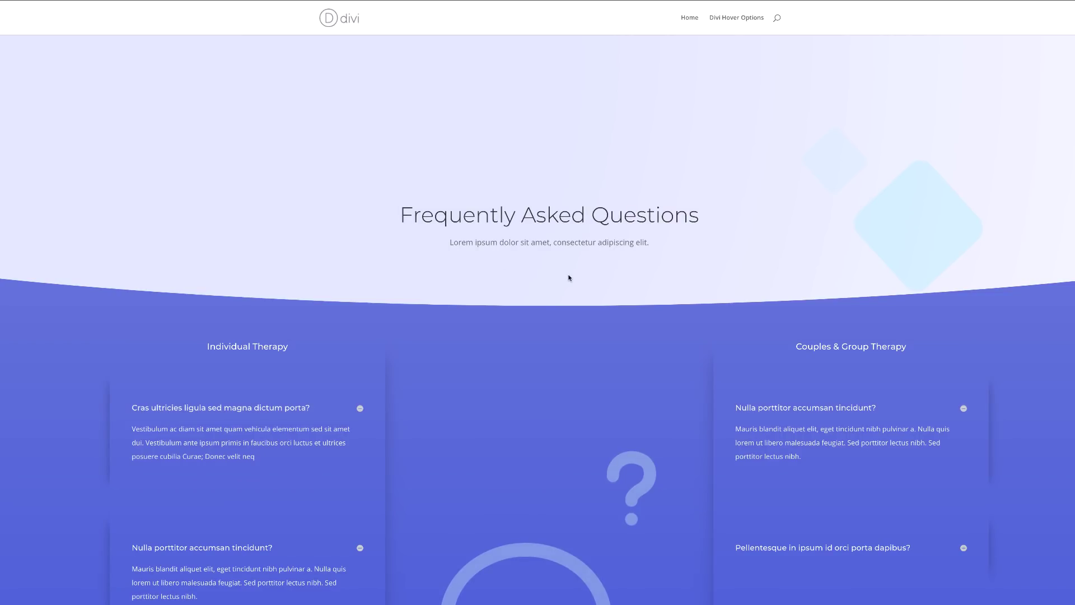
pyautogui.scroll(-7, 569, 278)
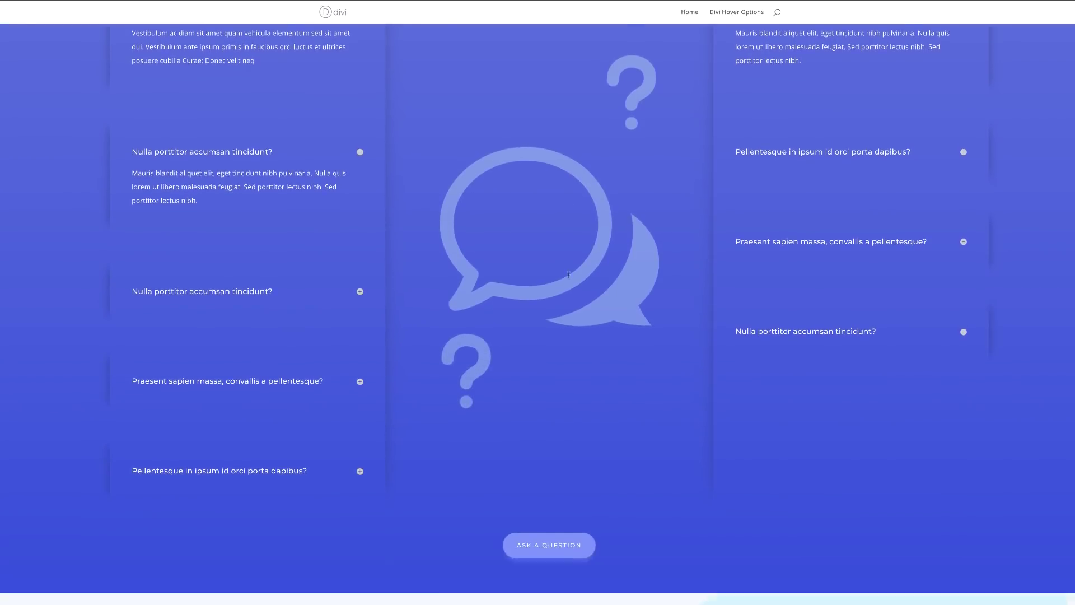
pyautogui.scroll(-5, 569, 275)
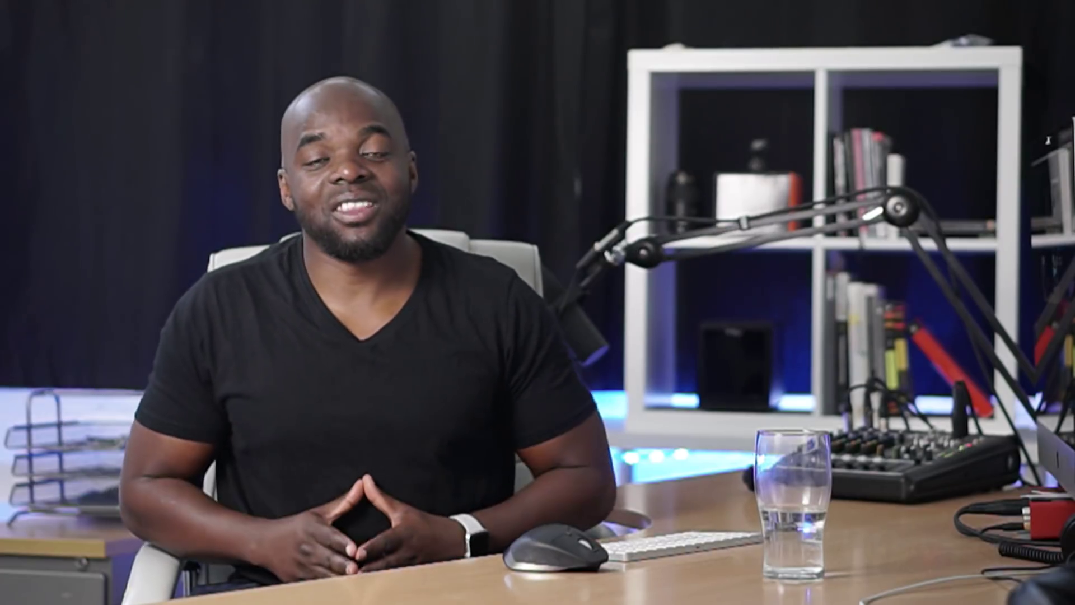